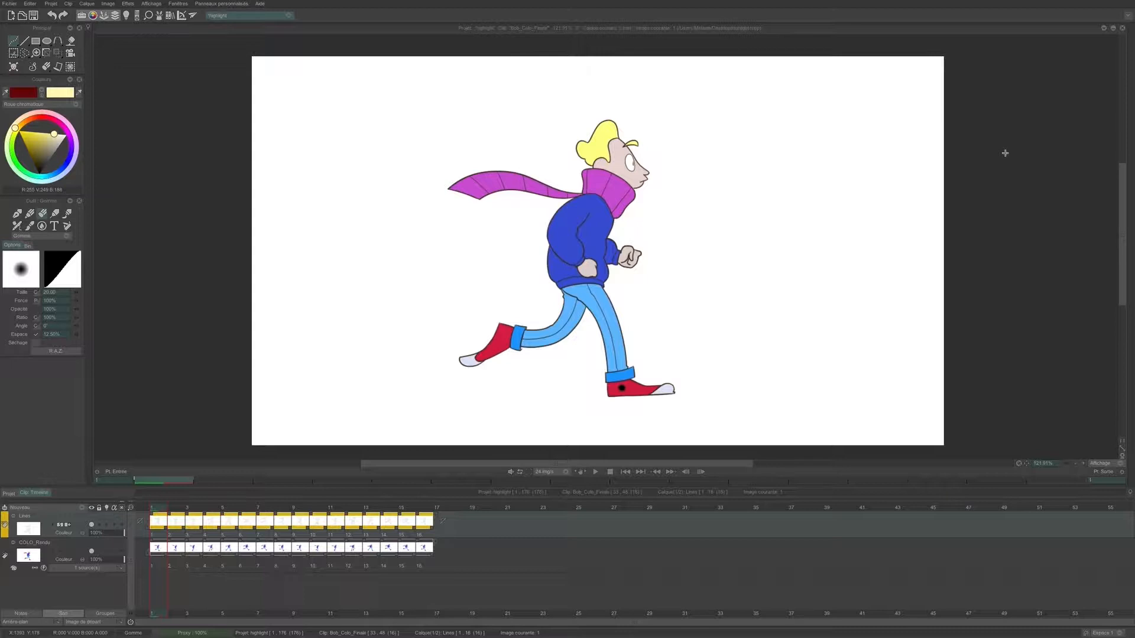
- Play the run-cycle animation and stop playback back on the first frame
key(Return)
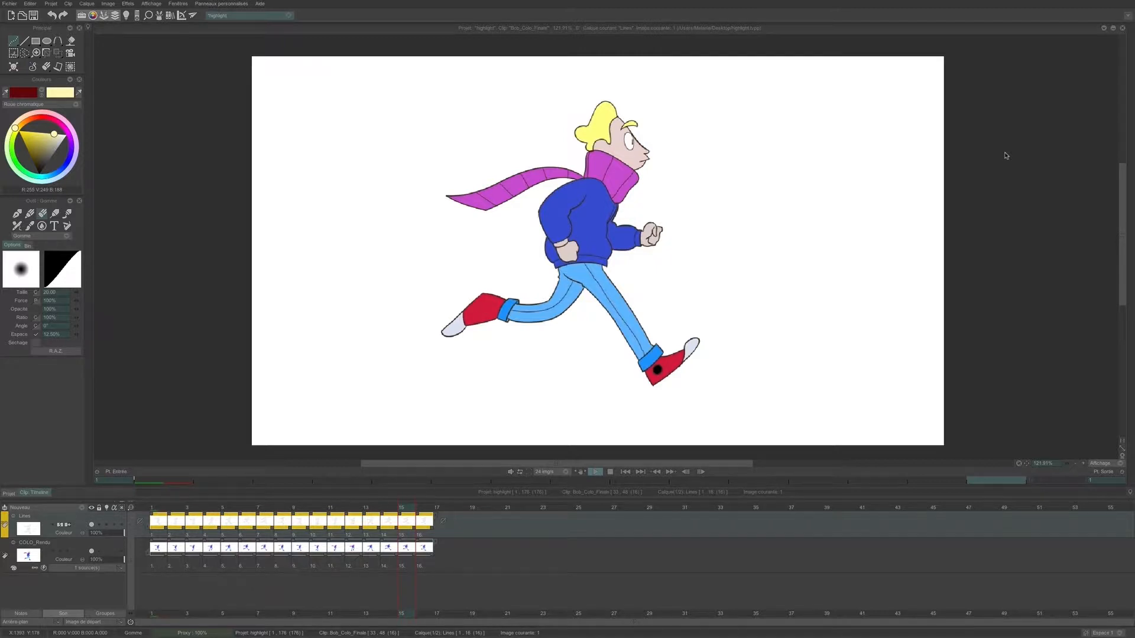
click(1004, 153)
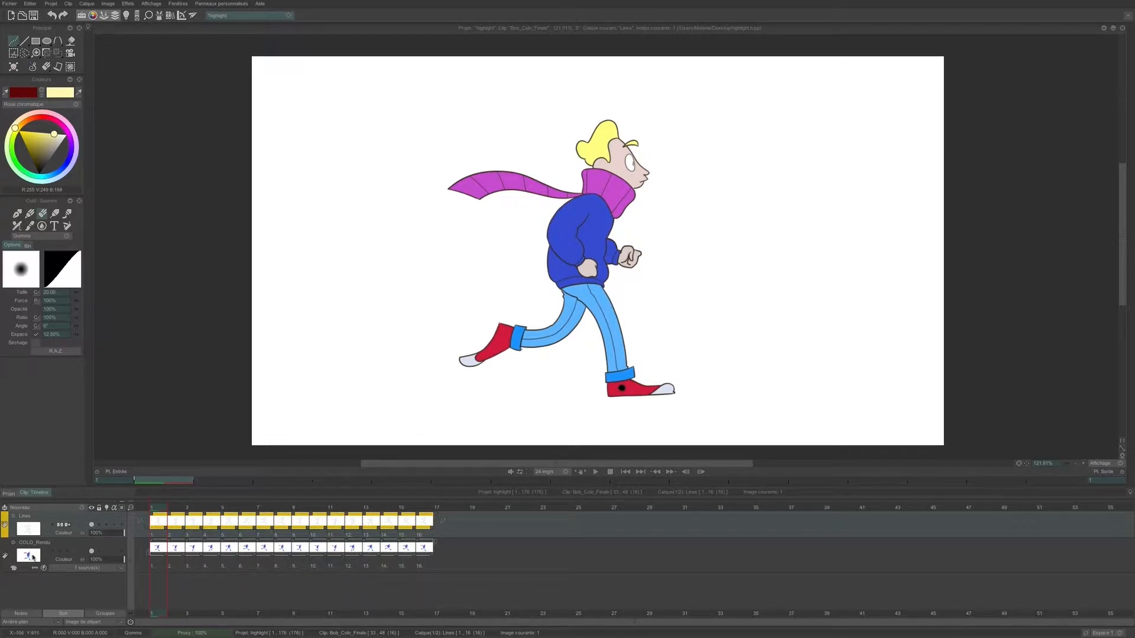
- Extract all colours of the COLO_Rendu layer onto one single layer and collapse the original colour layer in the timeline
click(21, 569)
mouse_move(87, 629)
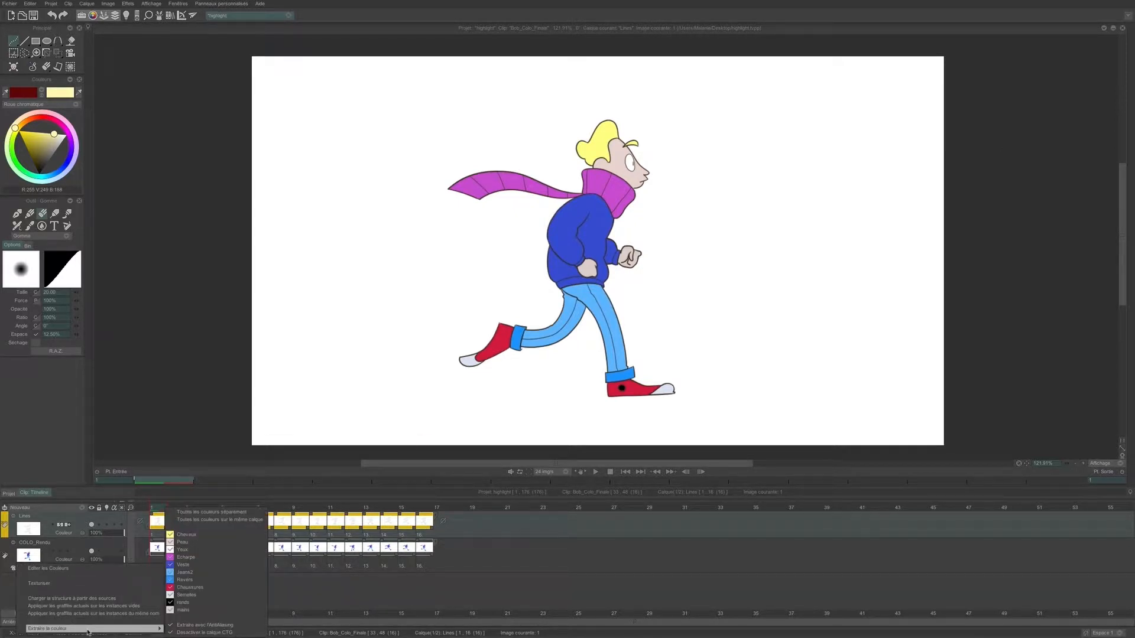
click(248, 520)
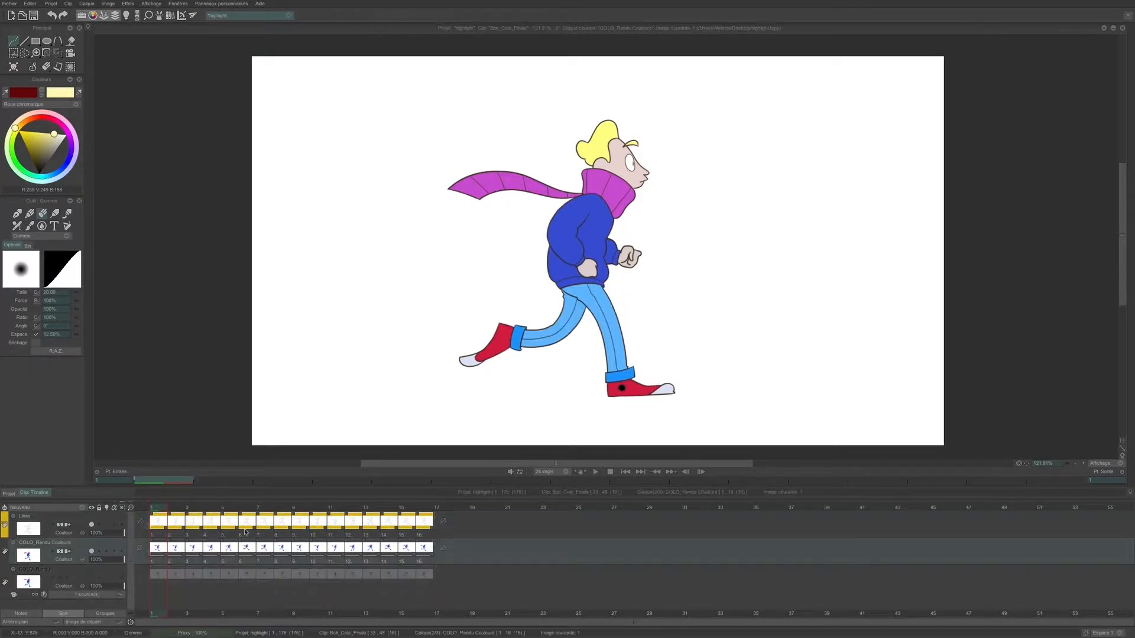
click(14, 570)
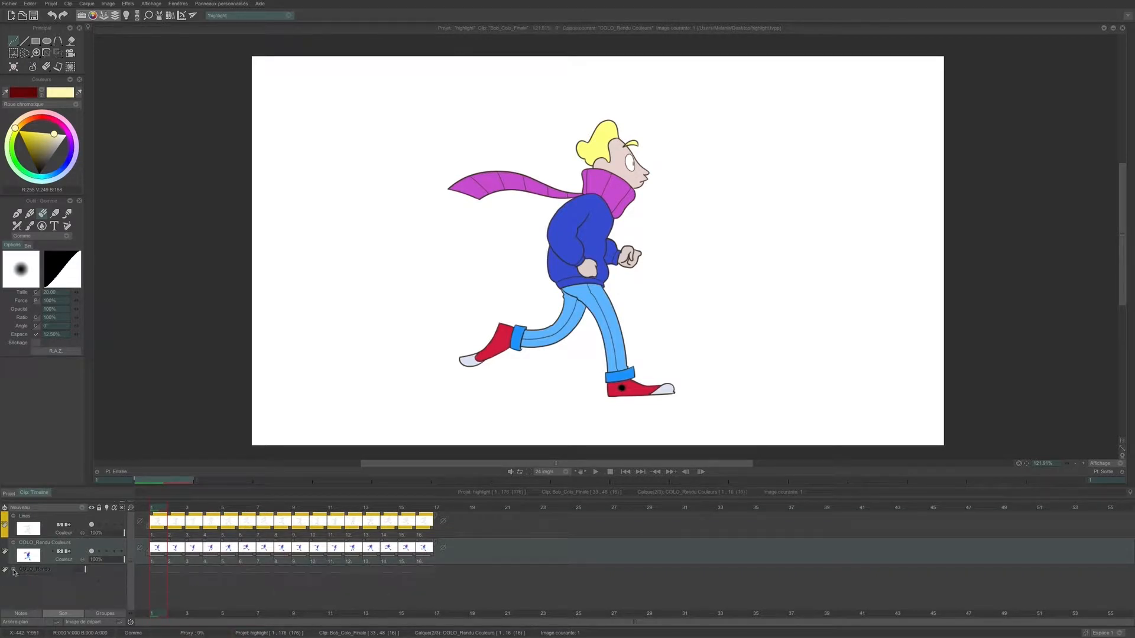
- Add the Mise en Lumière effect to the extracted colour layer and place its light above and in front of the character
click(159, 16)
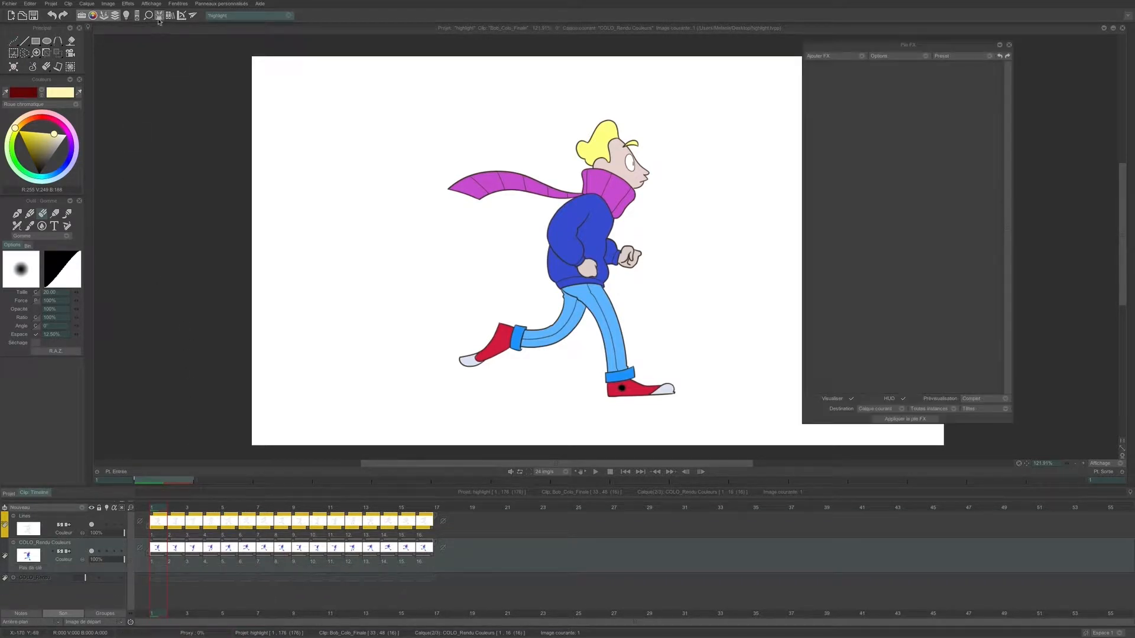
click(858, 56)
mouse_move(886, 131)
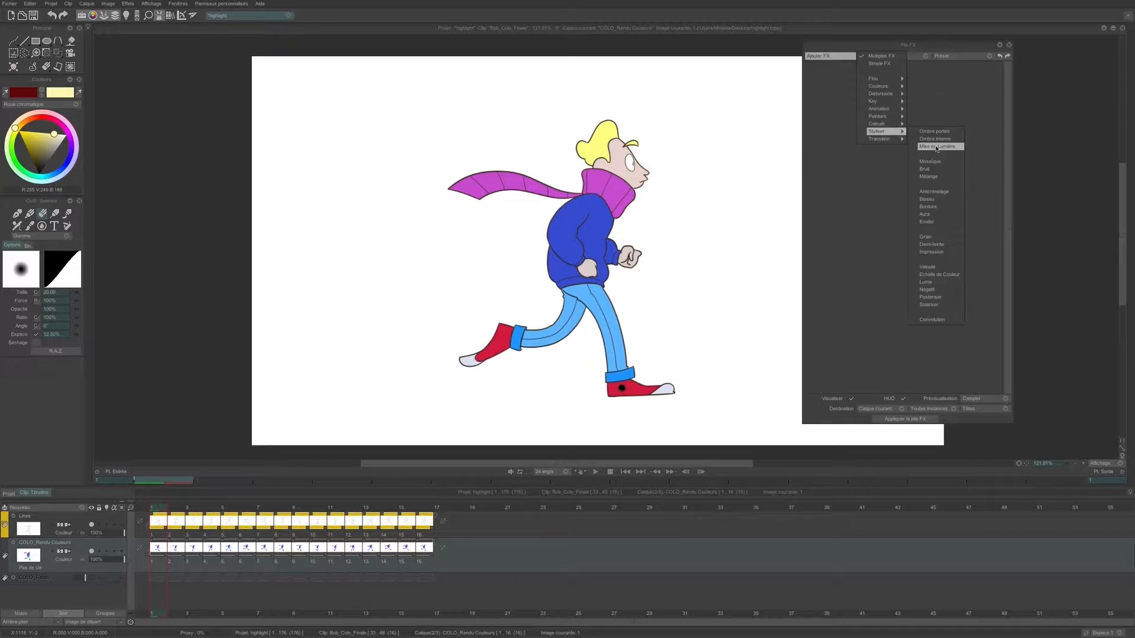
click(936, 146)
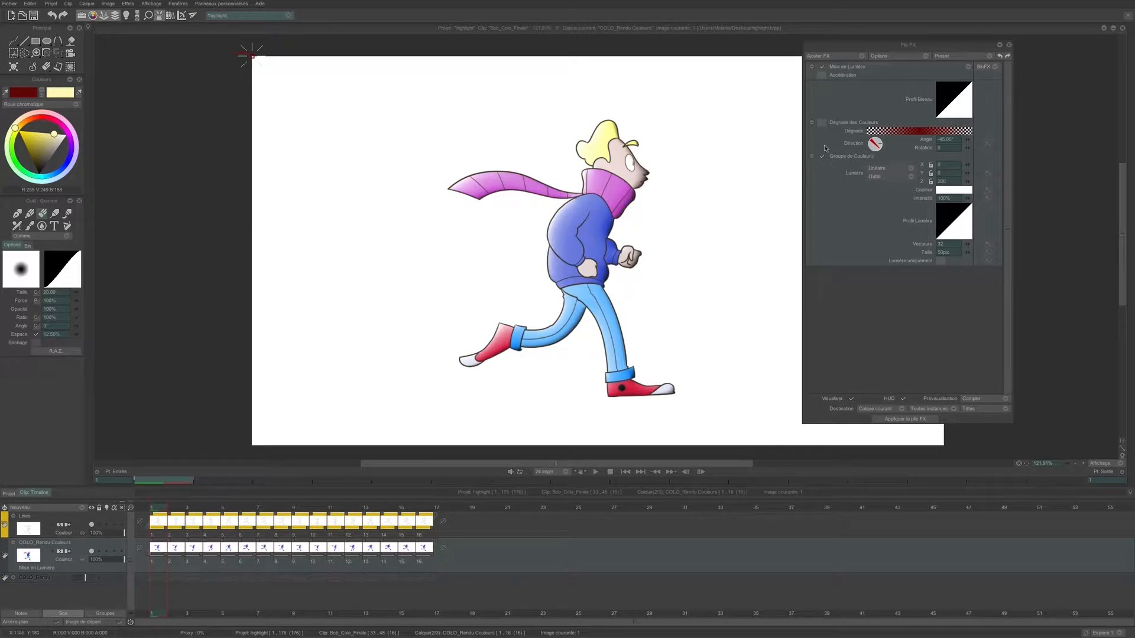
scroll(685, 158, down, 3)
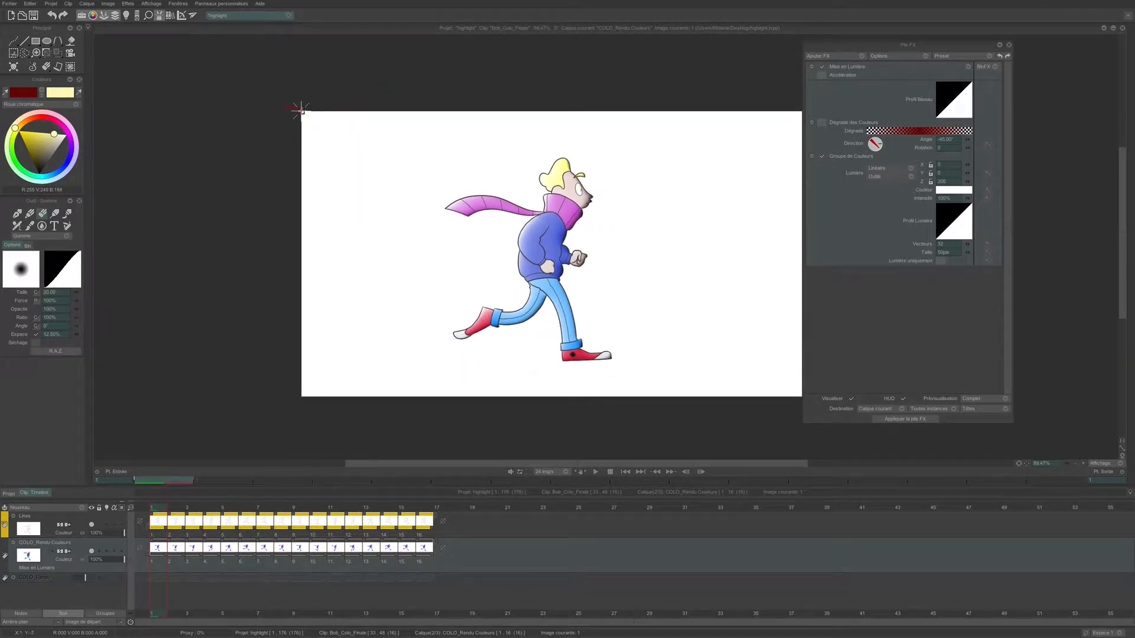
mouse_move(300, 110)
mouse_down()
mouse_move(342, 102)
mouse_move(361, 140)
mouse_move(568, 79)
mouse_move(647, 101)
mouse_move(649, 168)
mouse_move(606, 138)
mouse_move(647, 139)
mouse_up()
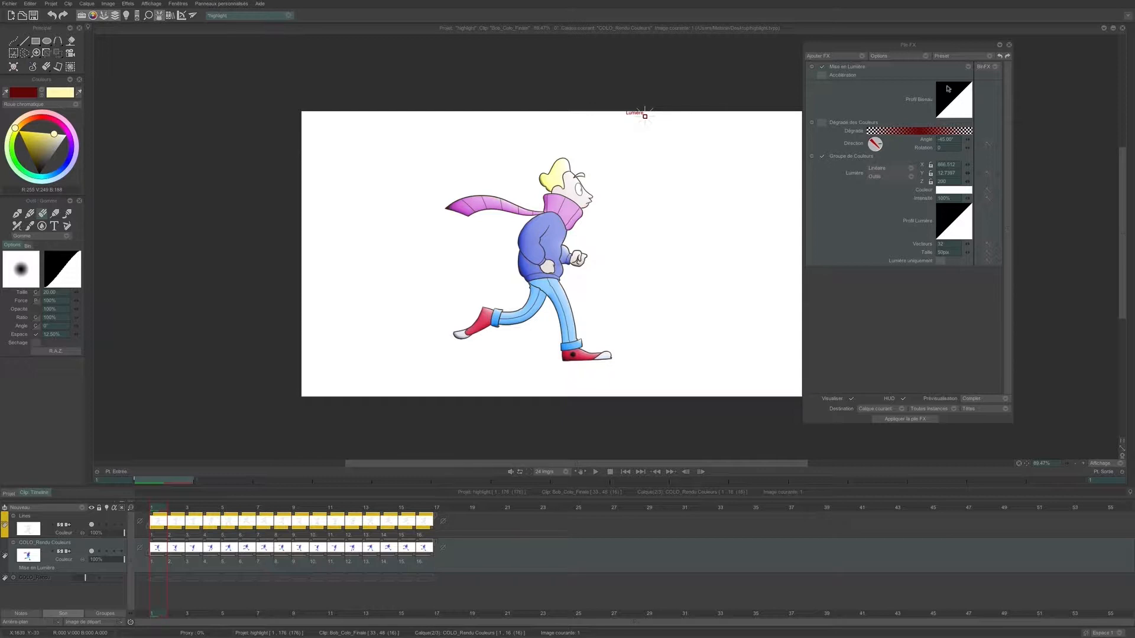
- Try adjusting the effect's Profil Biseau curve by its end points and through the stored profile presets
scroll(604, 177, up, 1)
scroll(604, 178, up, 5)
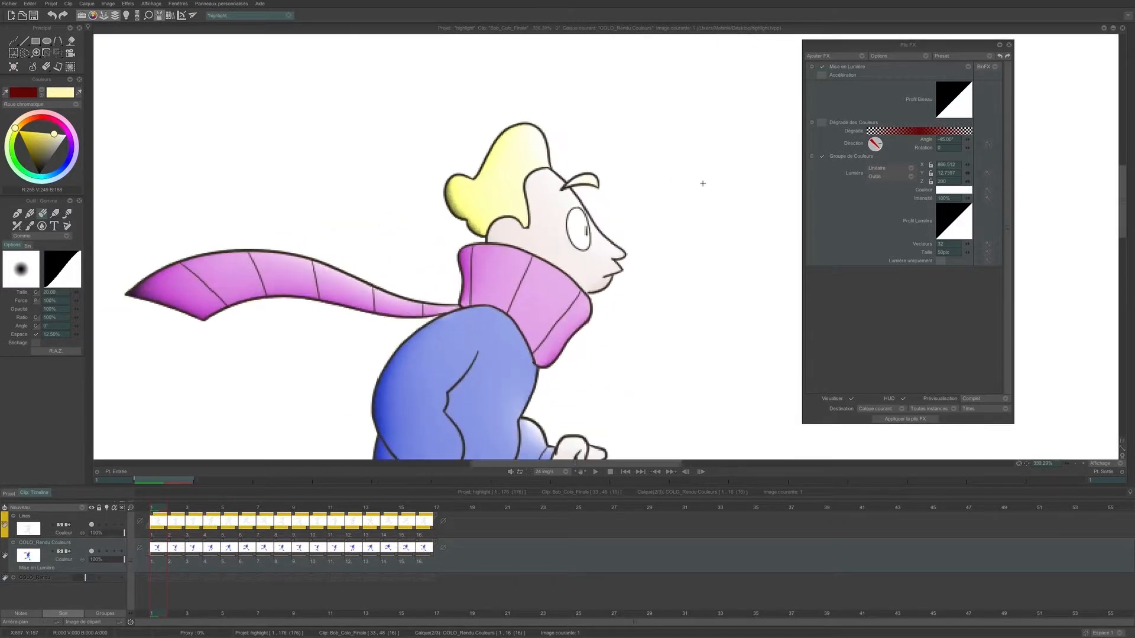
click(956, 100)
drag(983, 93, 733, 190)
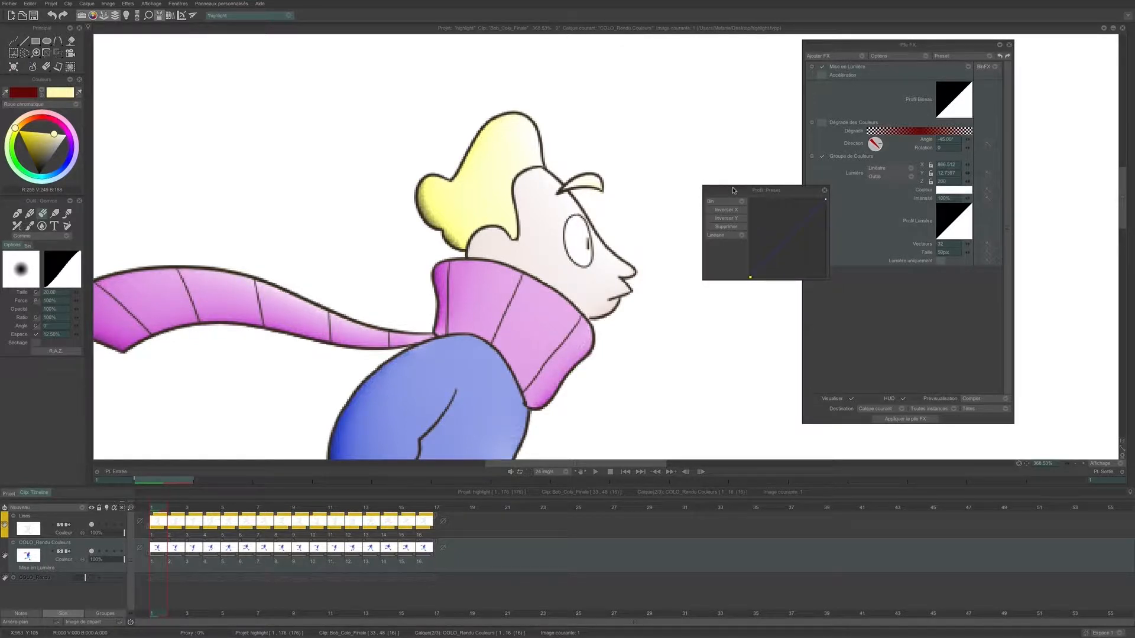
mouse_move(750, 277)
mouse_down()
mouse_move(749, 204)
mouse_move(742, 292)
mouse_up()
mouse_move(824, 201)
mouse_down()
mouse_move(818, 297)
mouse_move(825, 201)
mouse_up()
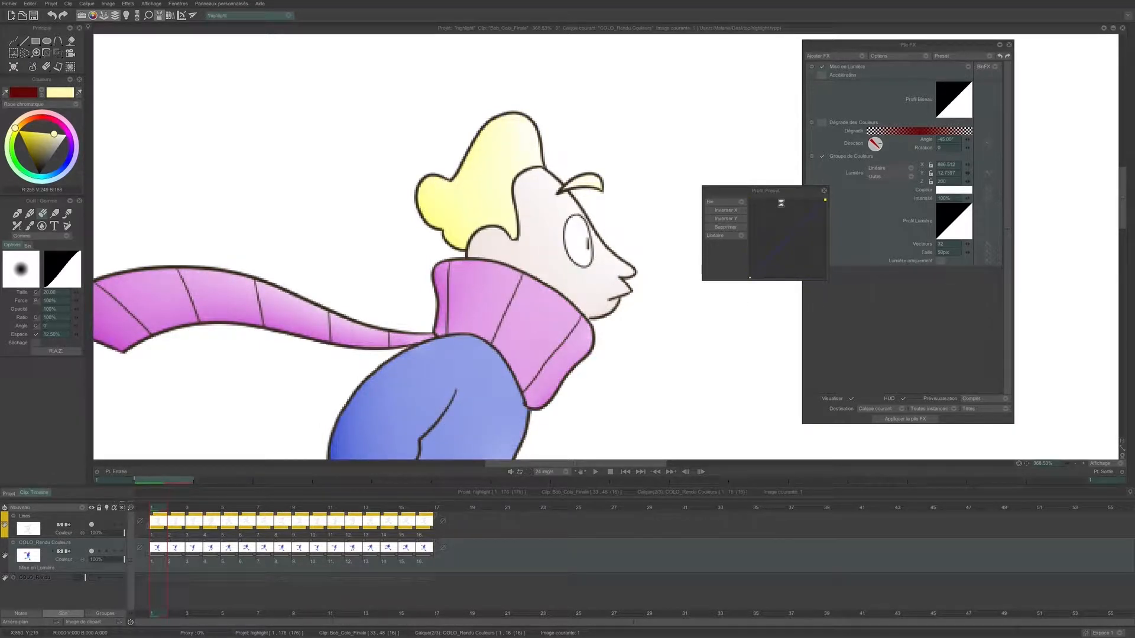
click(737, 202)
mouse_move(768, 250)
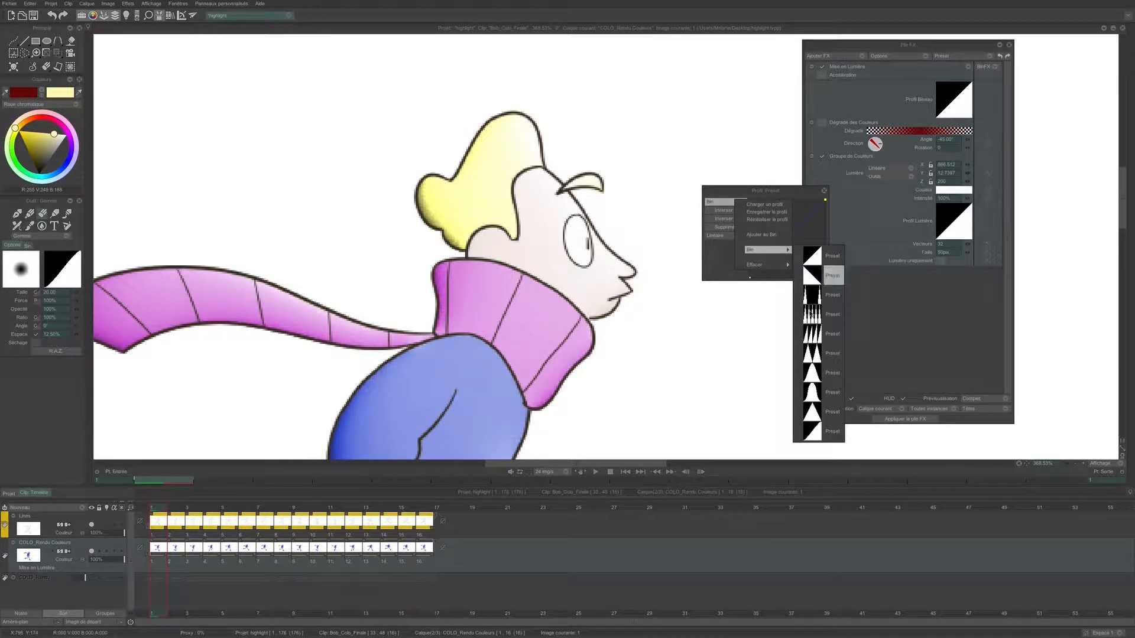
click(818, 256)
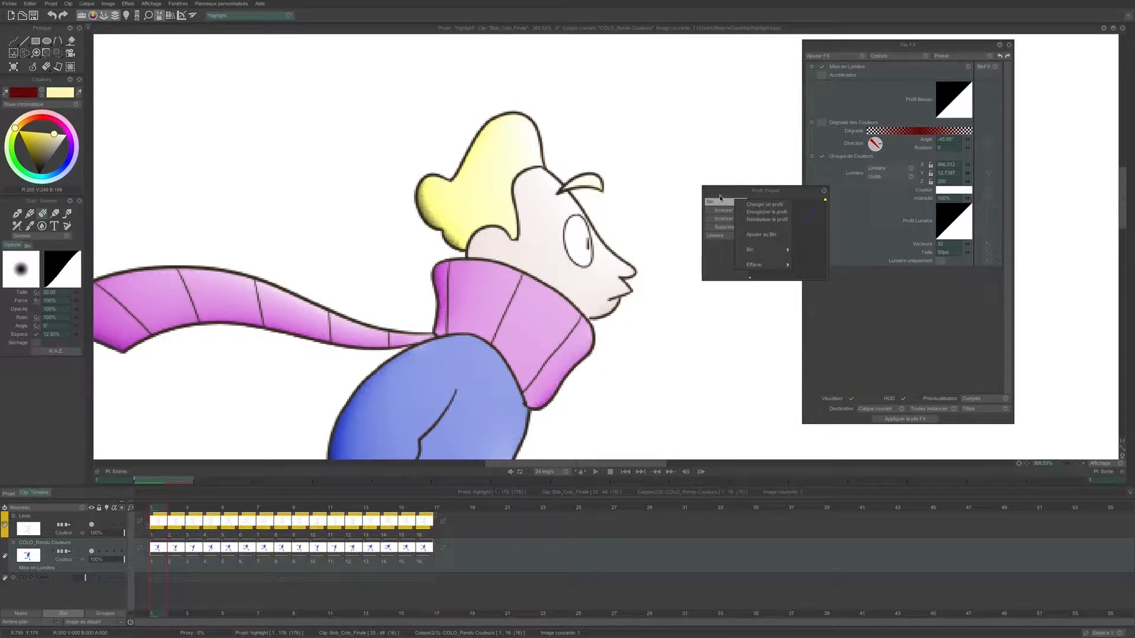
click(824, 190)
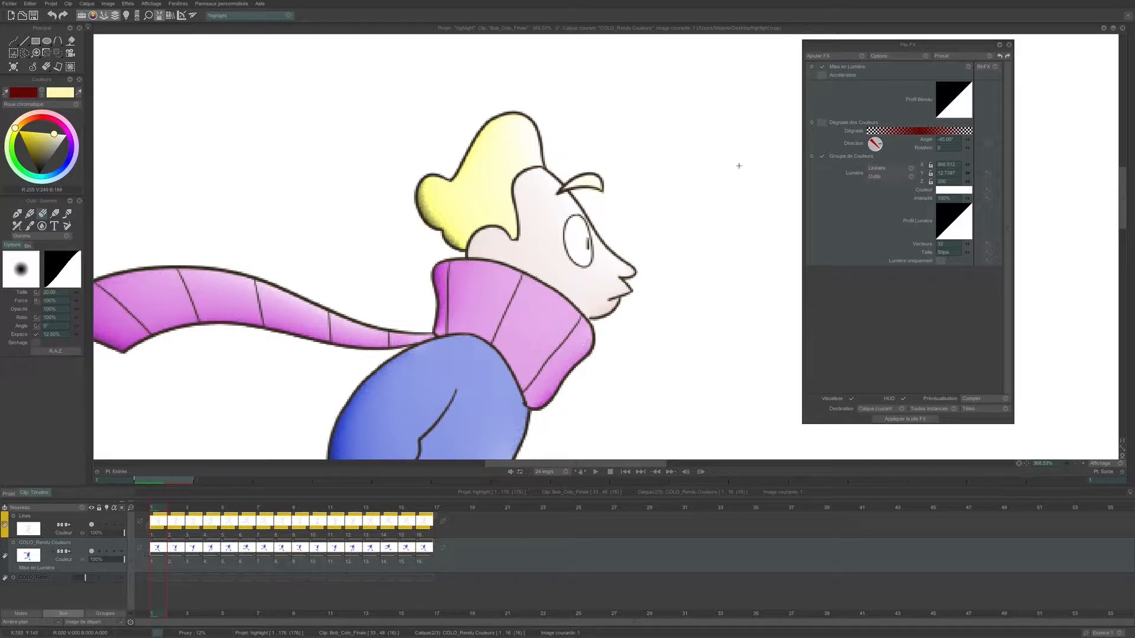
- Shift the light slightly above the character's face and lower its Z value to about 19
scroll(739, 165, down, 3)
drag(783, 56, 756, 60)
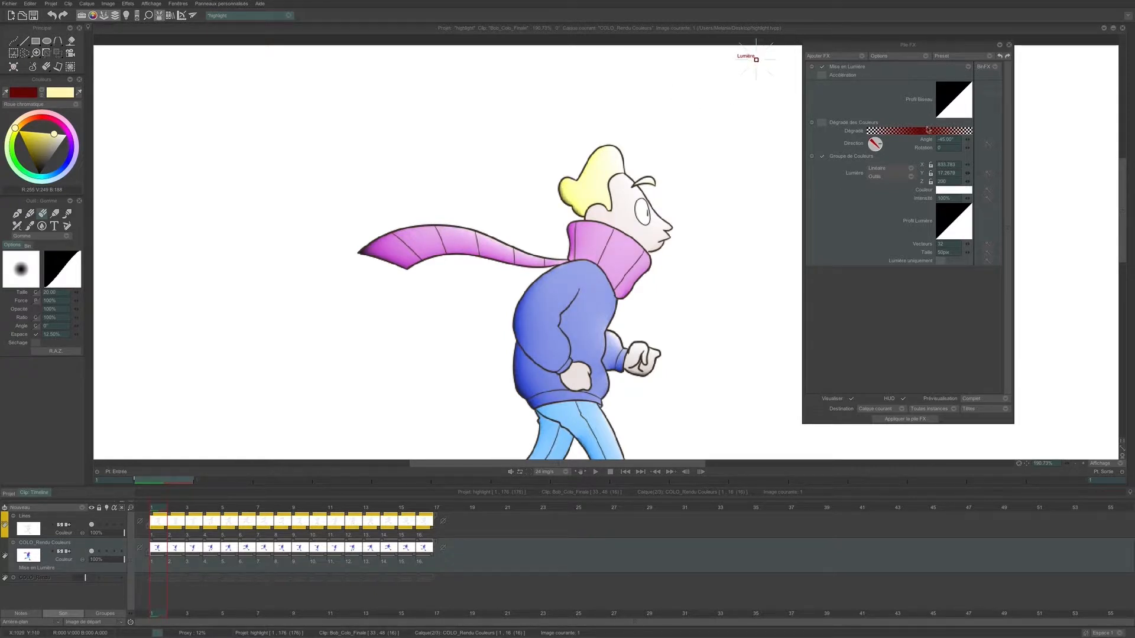
drag(985, 186, 987, 186)
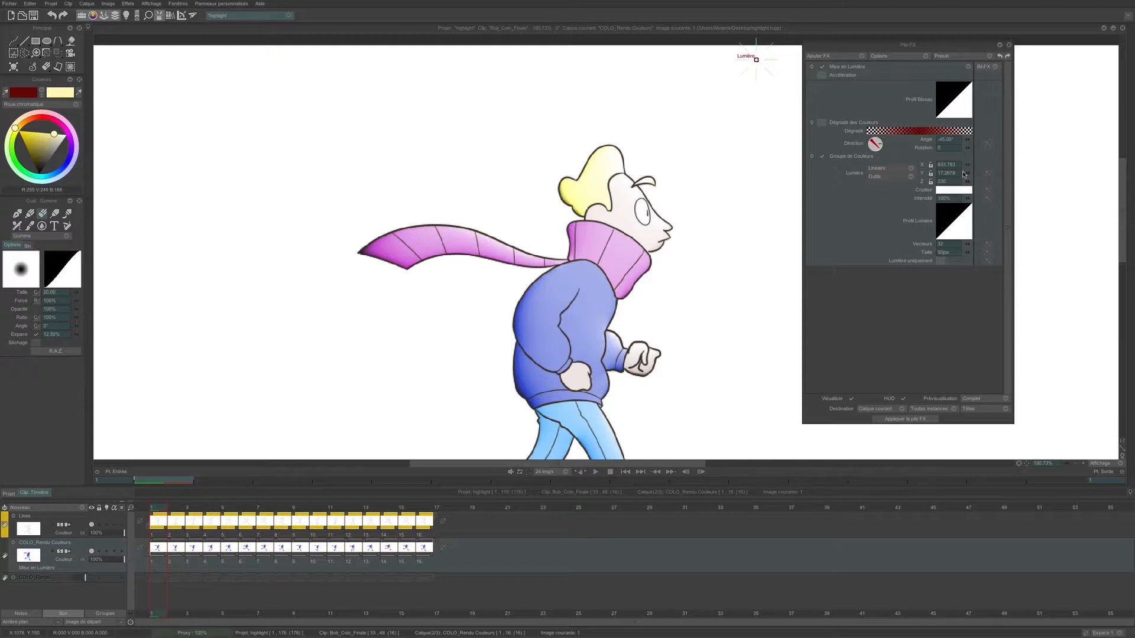
drag(962, 174, 958, 184)
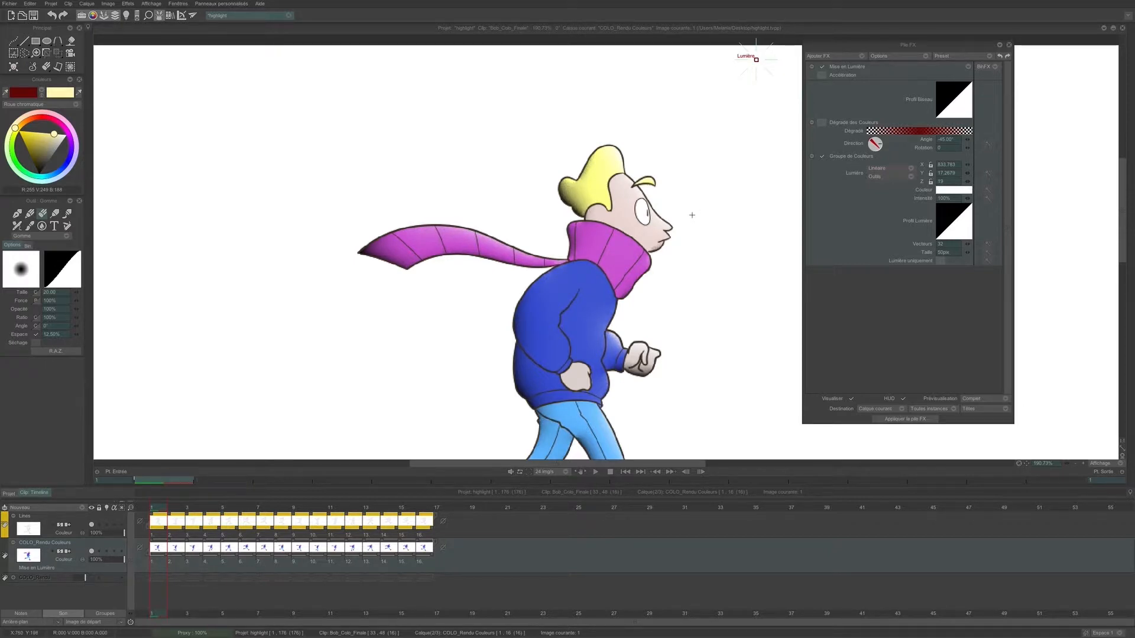
- Set the effect's Vecteurs to 128 to smooth the shading grain and adjust its Taille
scroll(634, 258, up, 6)
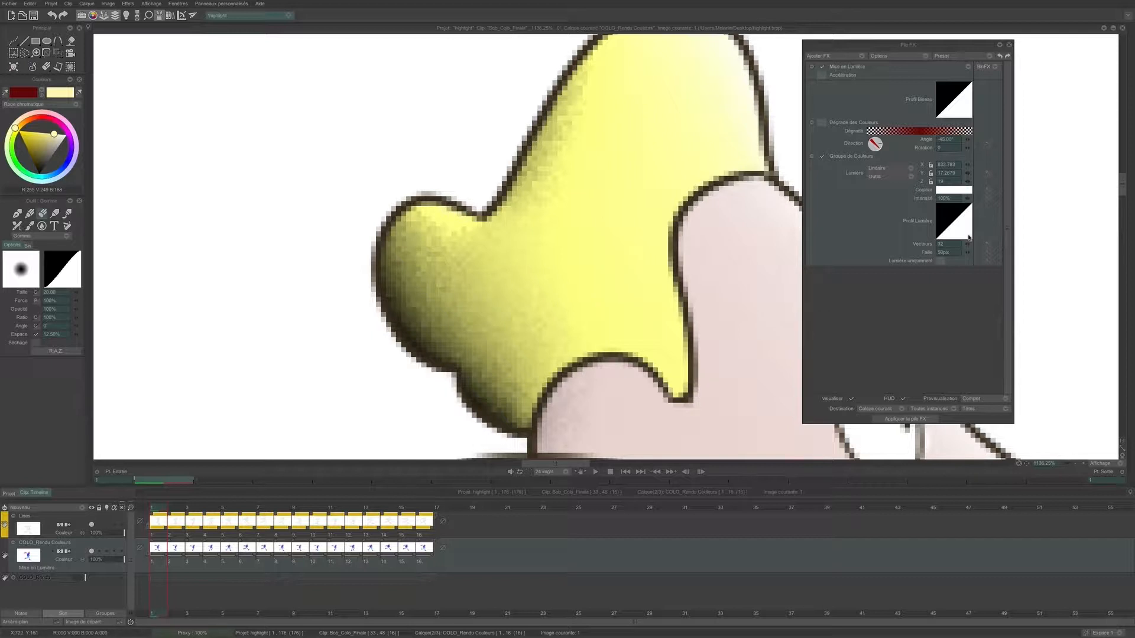
drag(972, 244, 970, 244)
scroll(738, 270, down, 8)
scroll(751, 295, up, 9)
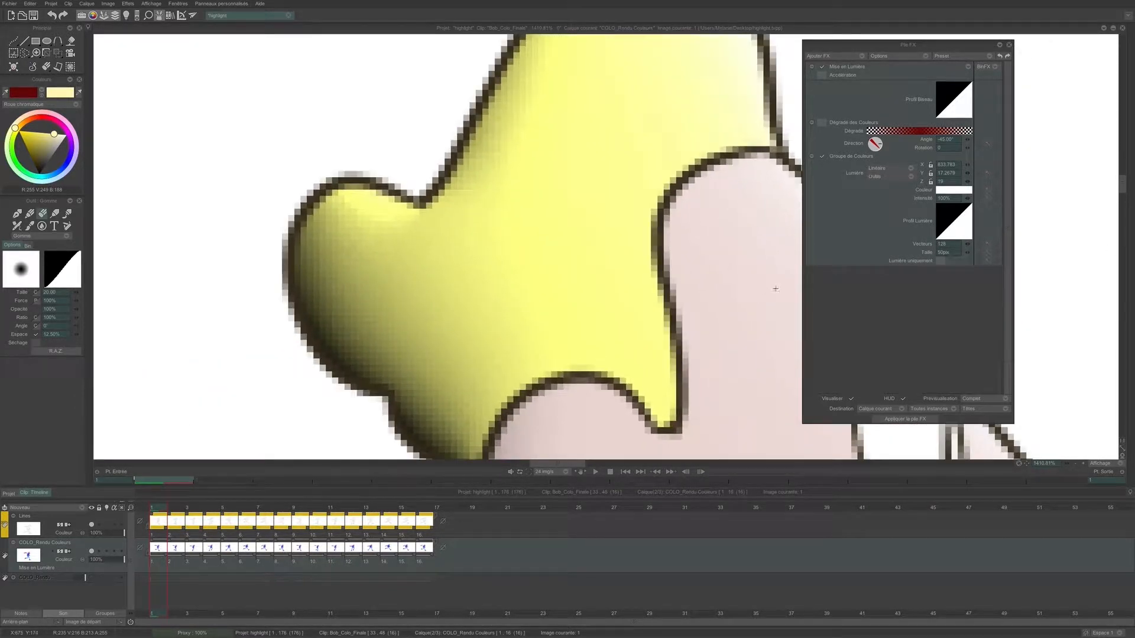
drag(967, 252, 984, 254)
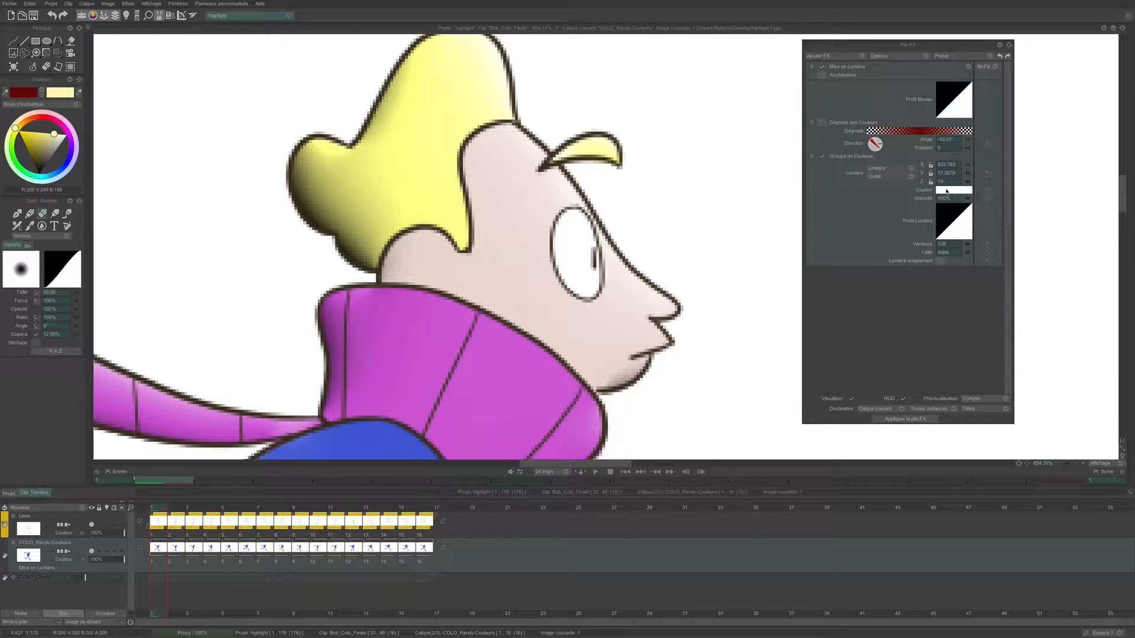
- Sample the scarf's magenta as the light colour and move the light closer to the character's head
drag(946, 191, 510, 373)
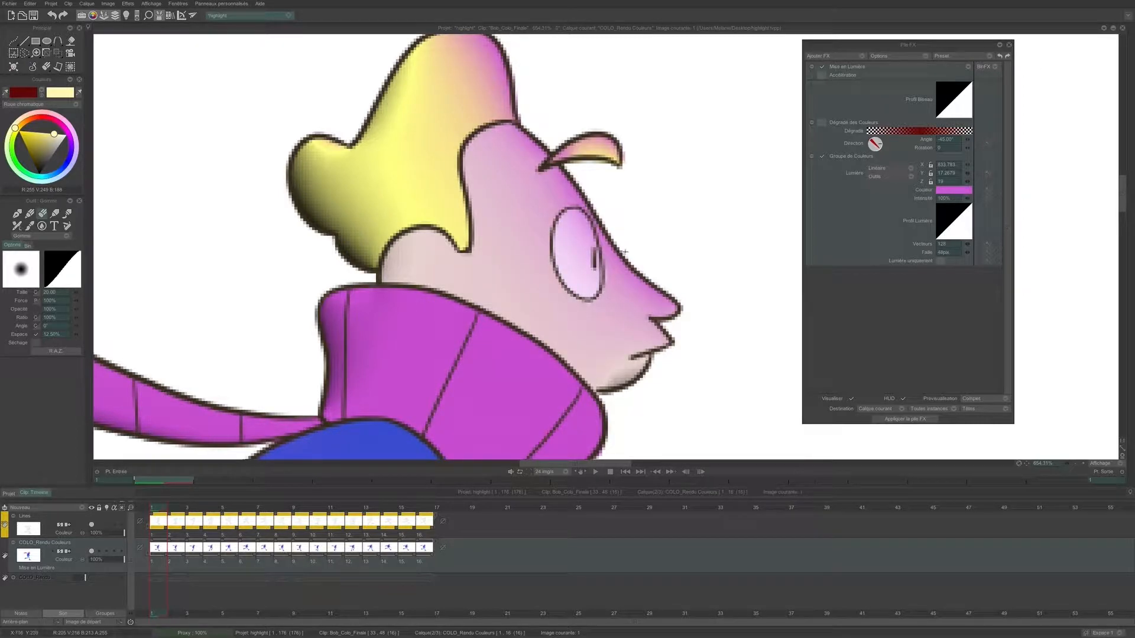
scroll(528, 374, down, 15)
scroll(506, 328, up, 1)
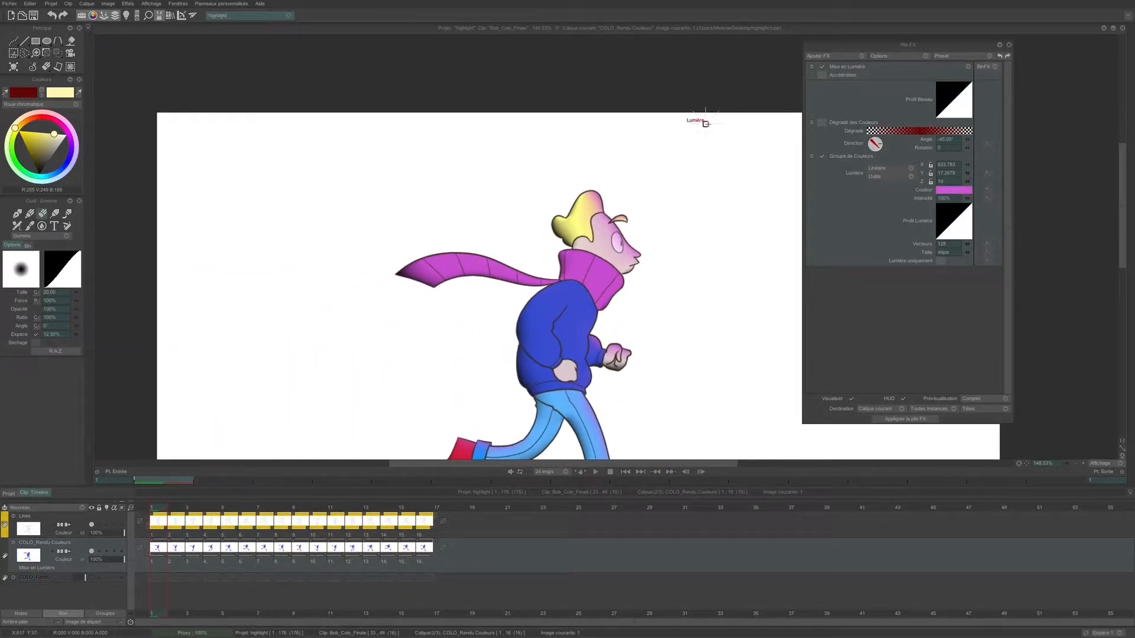
mouse_move(705, 124)
mouse_down()
mouse_move(721, 274)
mouse_move(478, 216)
mouse_move(465, 191)
mouse_move(673, 150)
mouse_up()
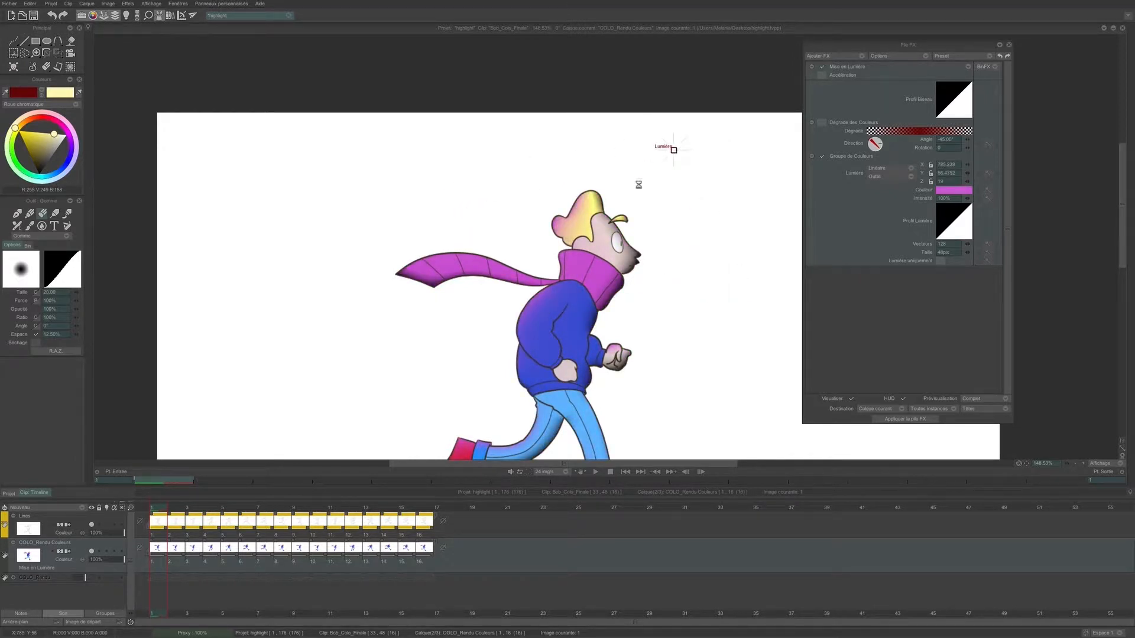
- Change the light colour to the pale yellow secondary colour and raise the light's Intensité
click(960, 190)
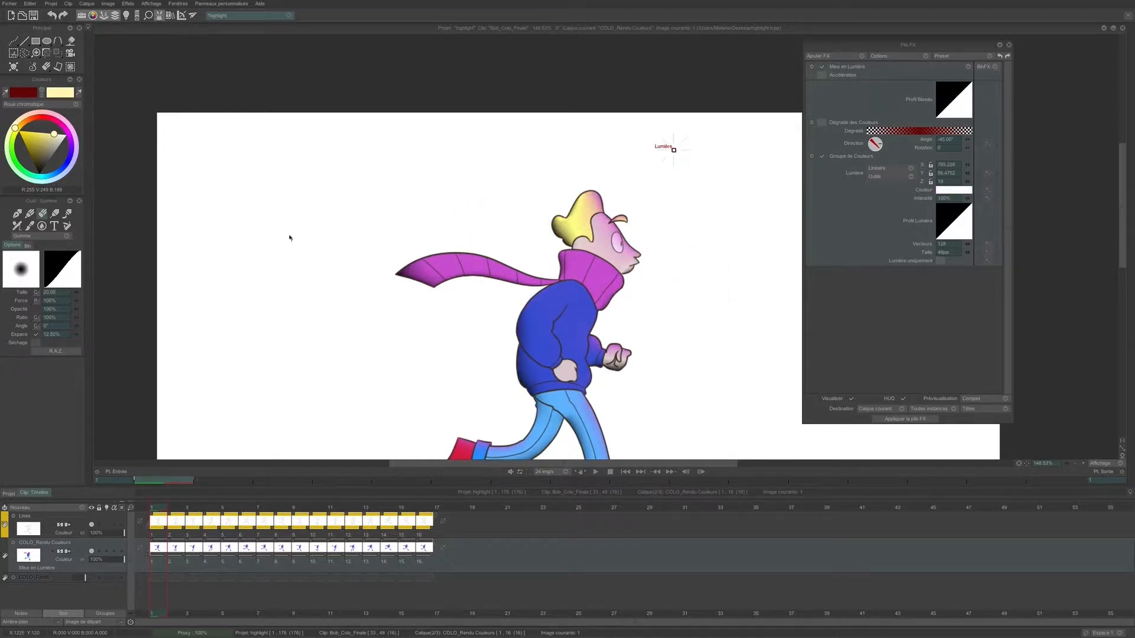
click(61, 92)
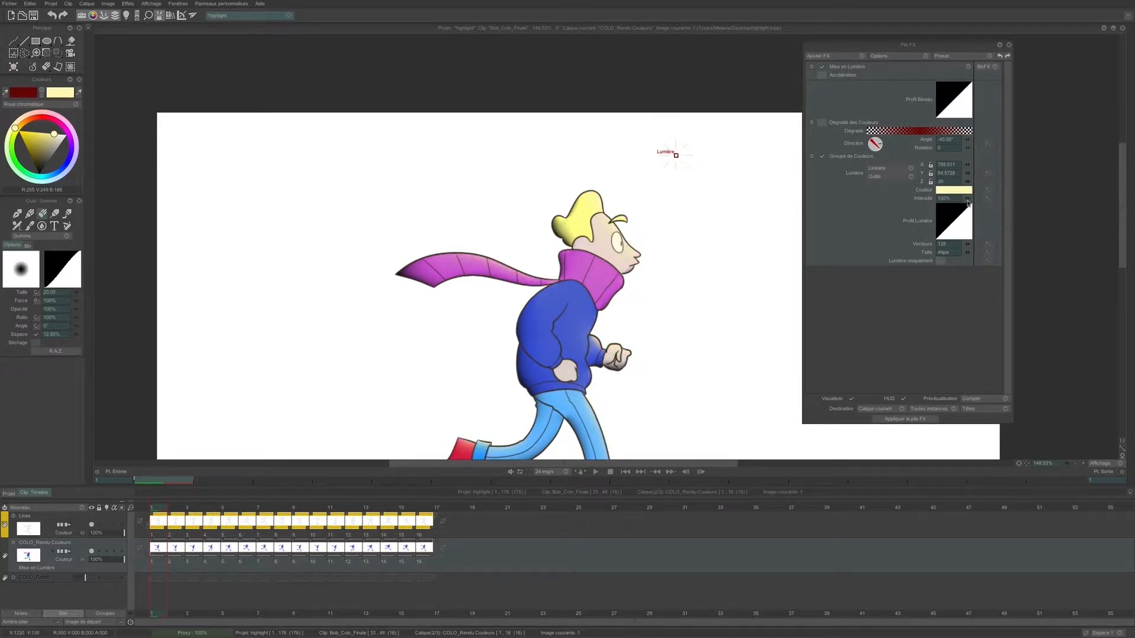
mouse_move(967, 199)
mouse_down()
mouse_move(995, 200)
mouse_move(924, 202)
mouse_move(909, 217)
mouse_move(995, 202)
mouse_up()
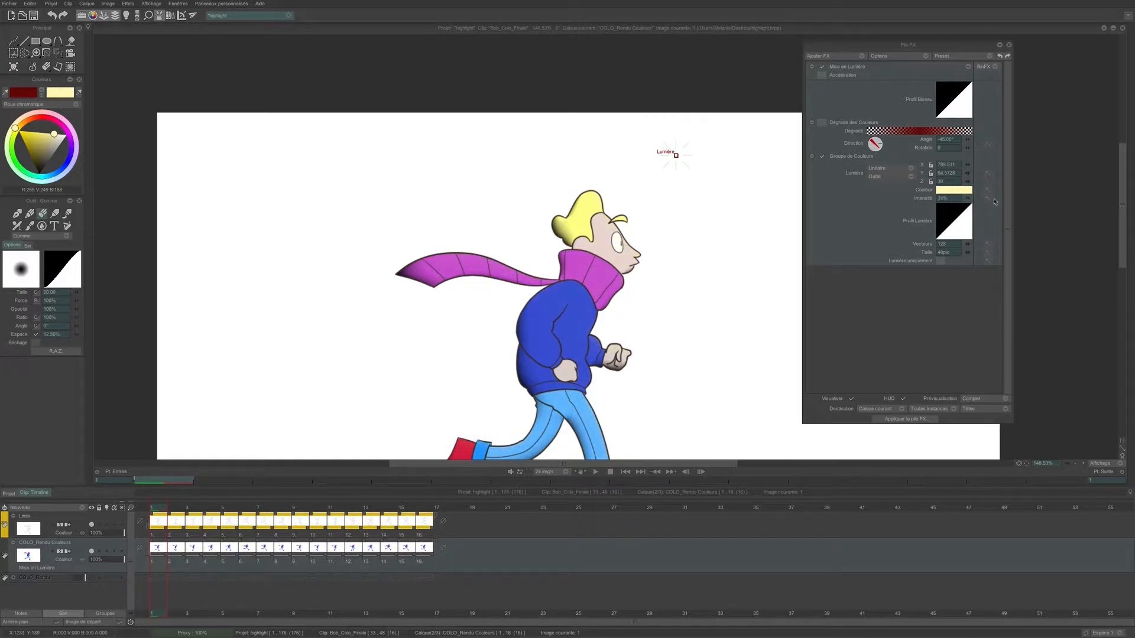
drag(1132, 193, 1129, 196)
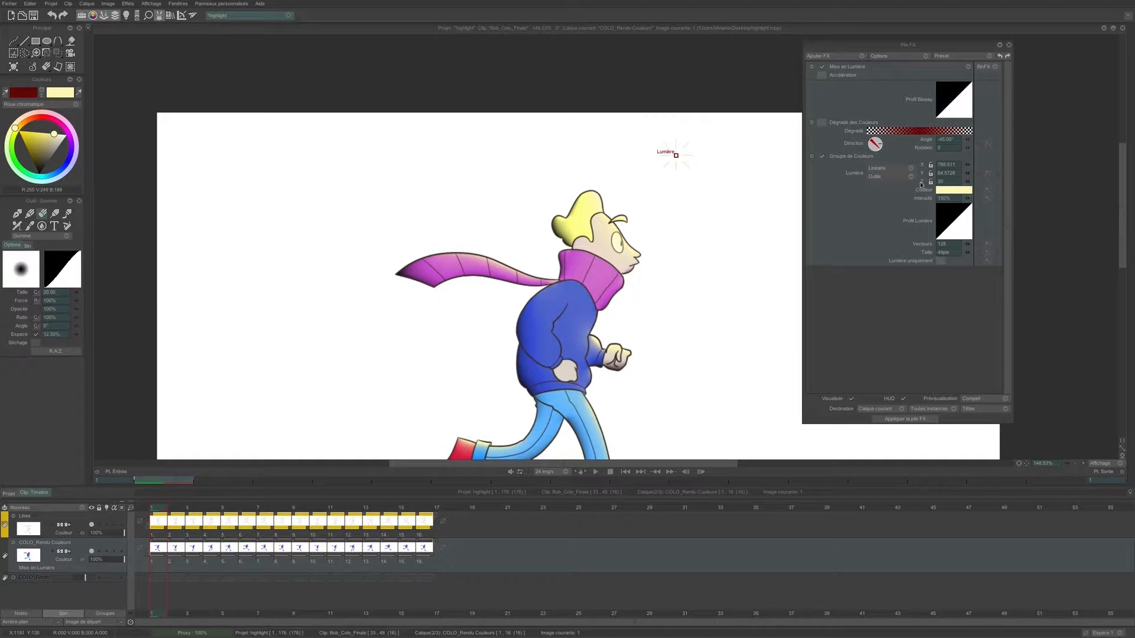
- Examine the Profil Lumière curve in its profile editor beside the character
click(942, 225)
drag(1021, 218, 762, 229)
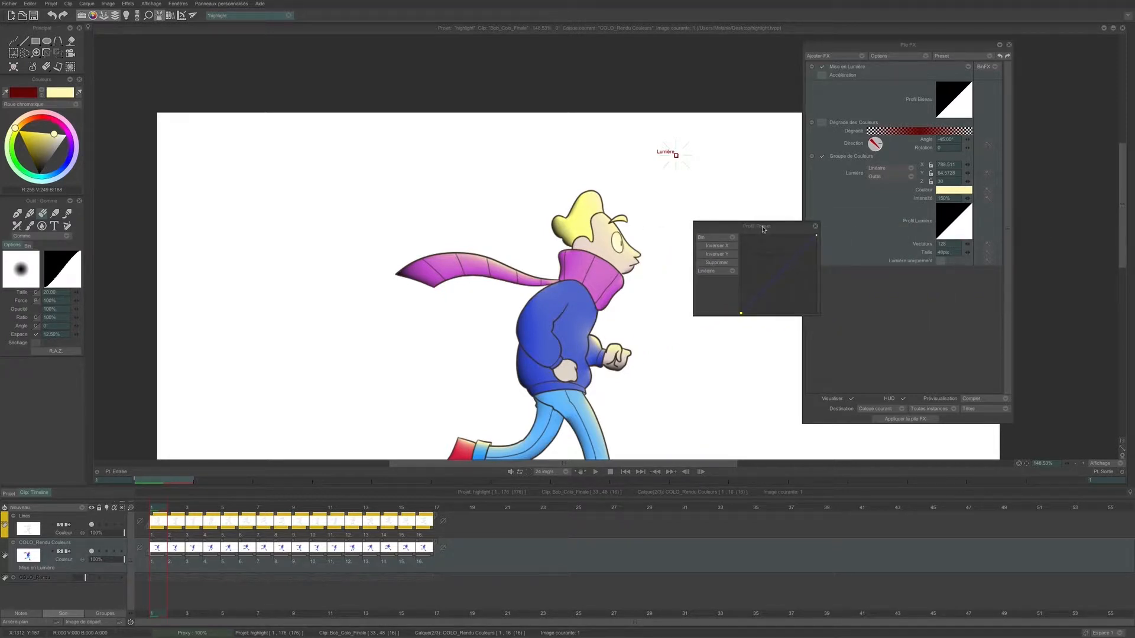
drag(762, 229, 762, 229)
mouse_move(776, 280)
mouse_down()
mouse_move(804, 298)
mouse_move(763, 263)
mouse_move(762, 290)
mouse_move(761, 254)
mouse_move(786, 254)
mouse_move(790, 291)
mouse_up()
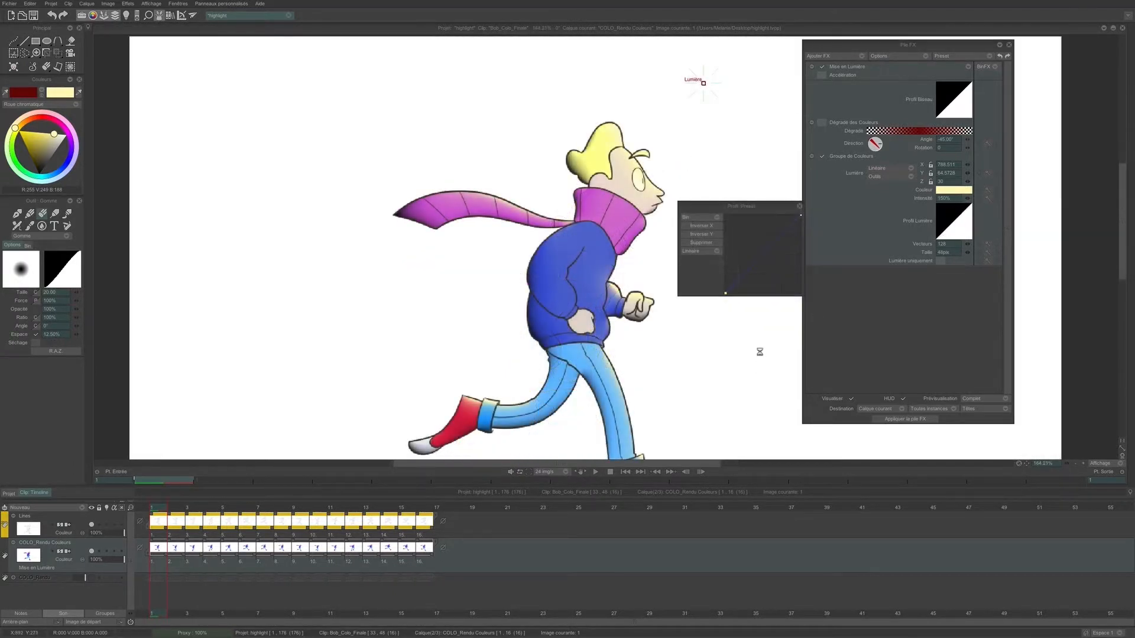
click(799, 205)
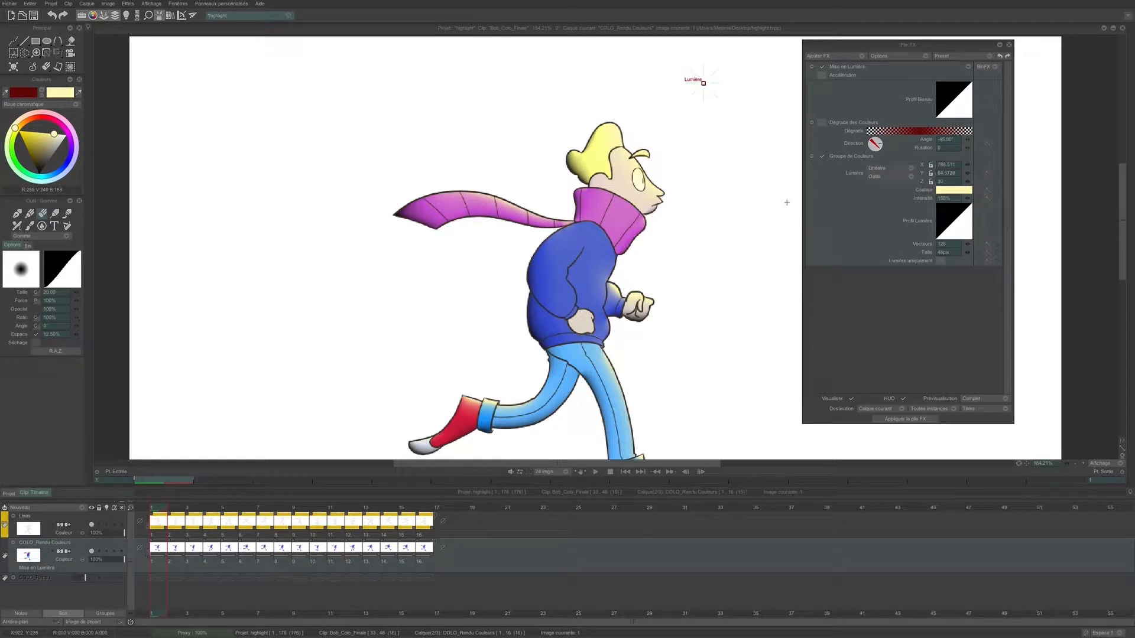
- Enable Dégradé des Couleurs in the Mise en Lumière effect and choose the APen to Transparent gradient
click(822, 124)
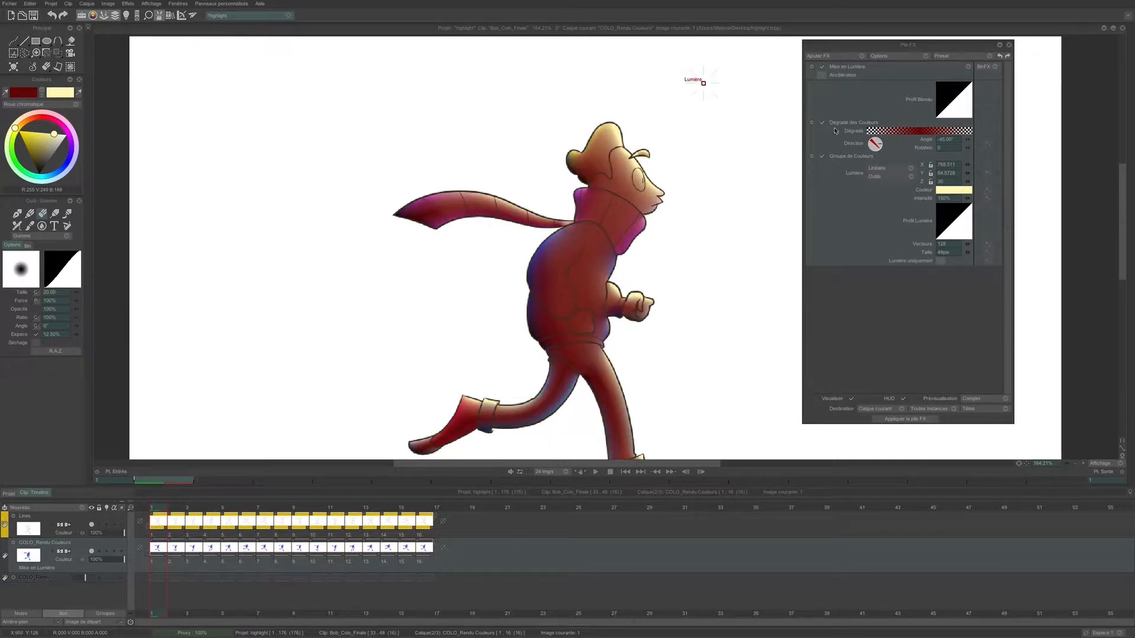
click(909, 133)
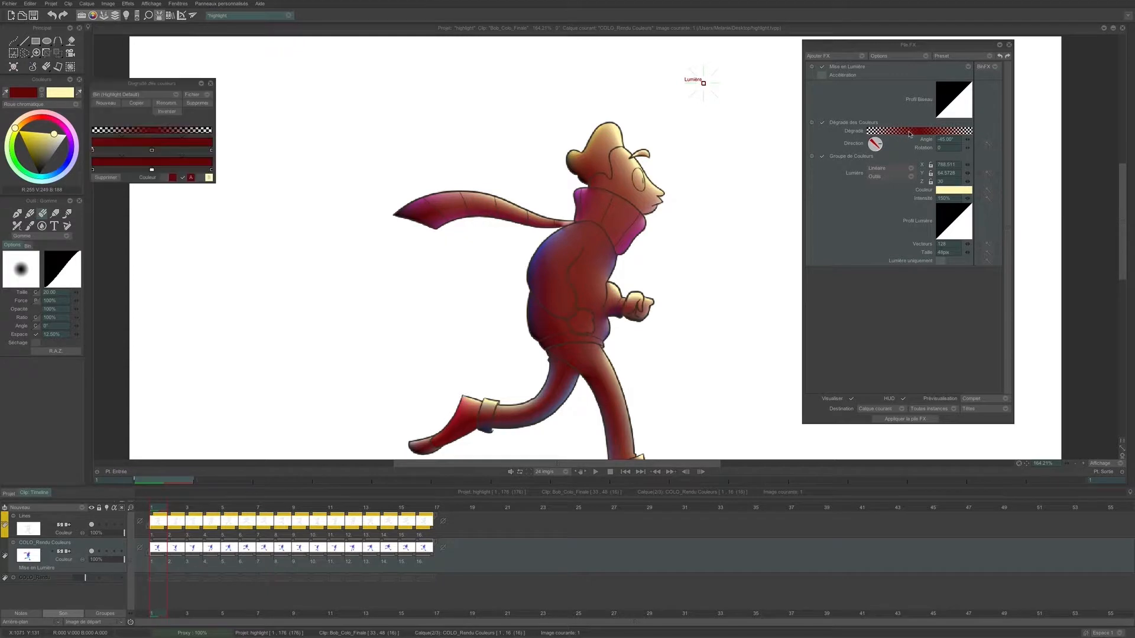
drag(166, 83, 329, 118)
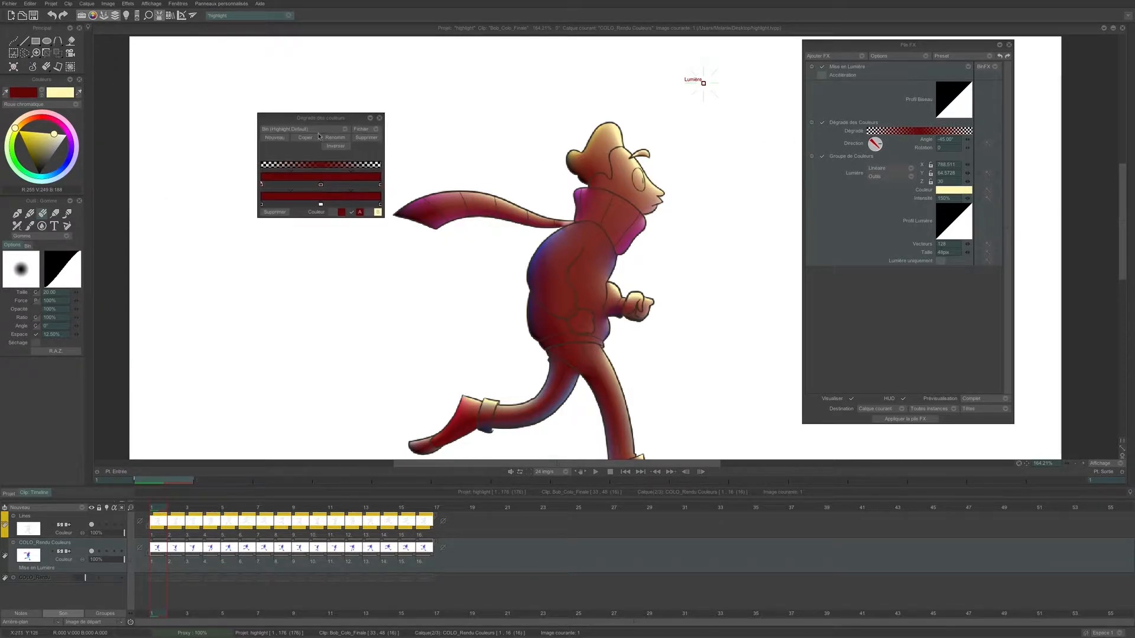
click(322, 131)
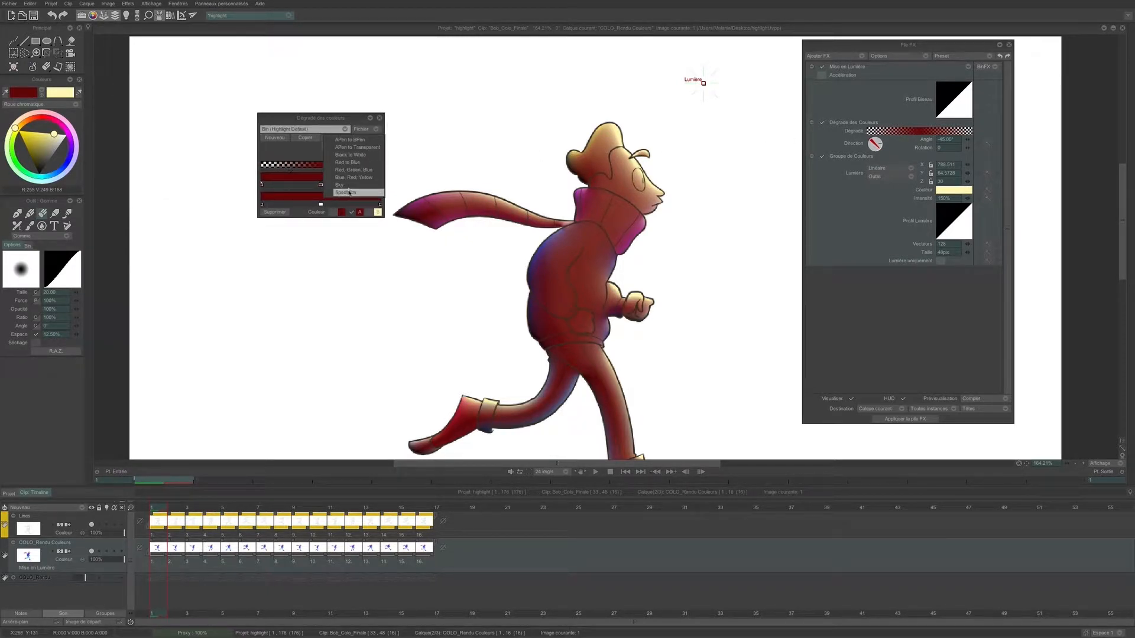
click(350, 147)
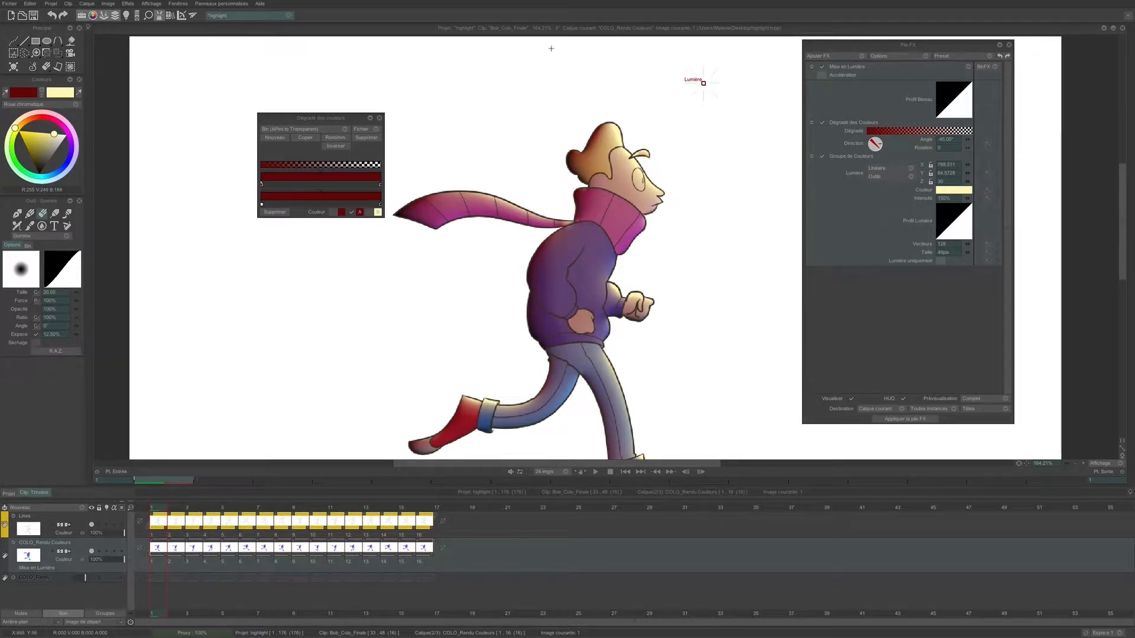
- Refine the shading by shifting the light slightly, turning the gradient's Direction and setting Taille to 40px
mouse_move(704, 103)
mouse_down()
mouse_move(578, 100)
mouse_move(589, 89)
mouse_move(708, 89)
mouse_up()
mouse_move(878, 148)
mouse_down()
mouse_move(858, 138)
mouse_move(876, 143)
mouse_up()
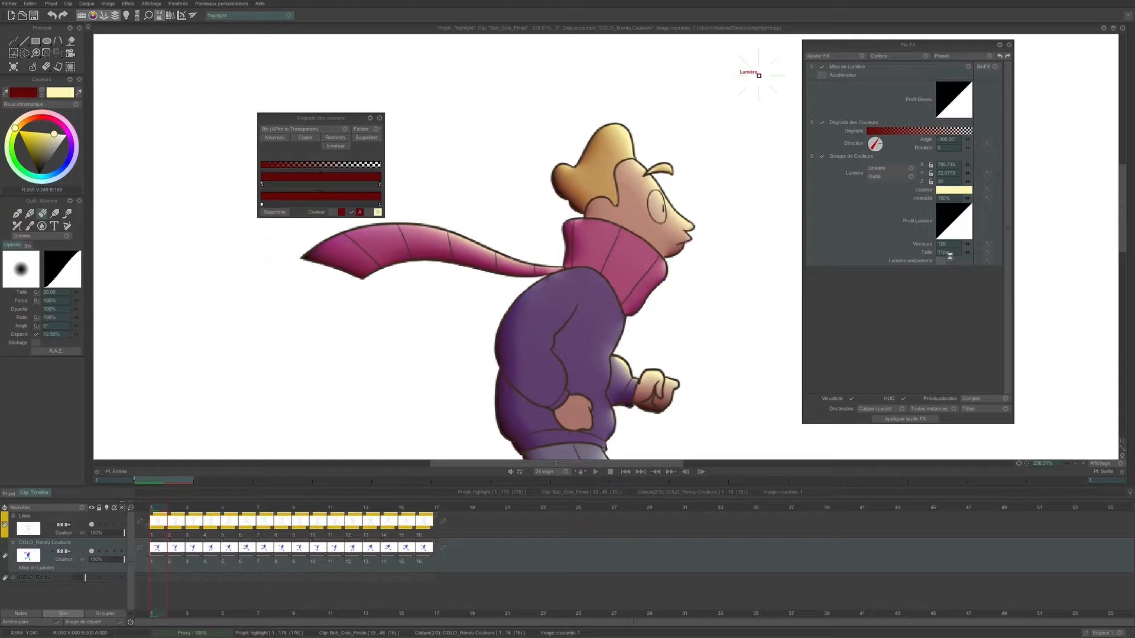
drag(949, 256, 964, 264)
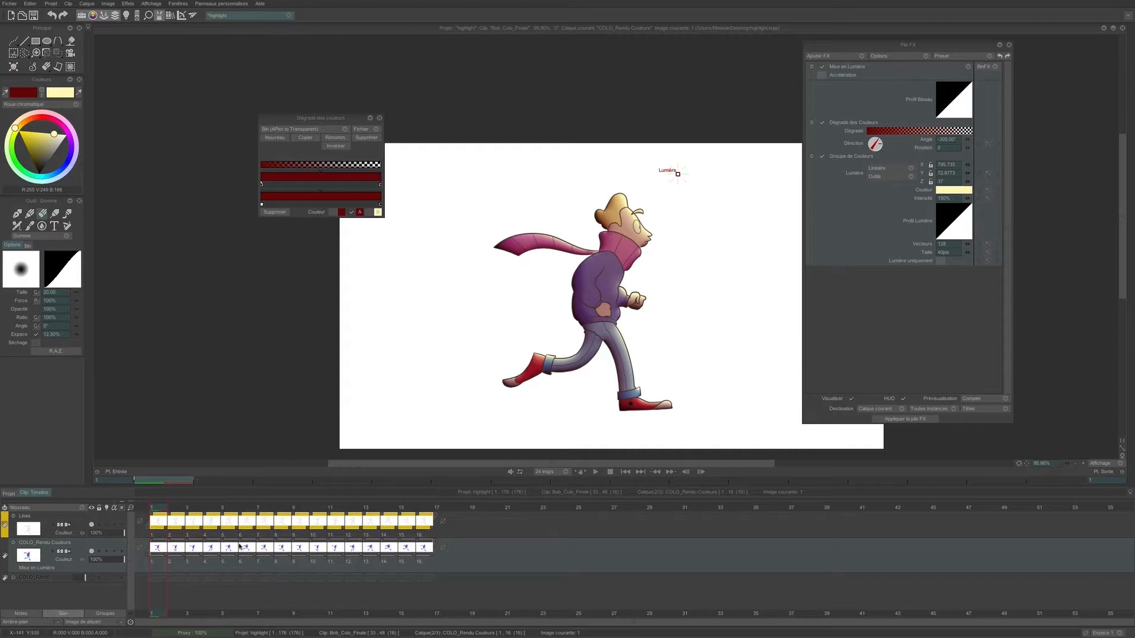
- Duplicate the colour layer's structure and add an Image source effect placed below Mise en Lumière in the FX stack
click(25, 509)
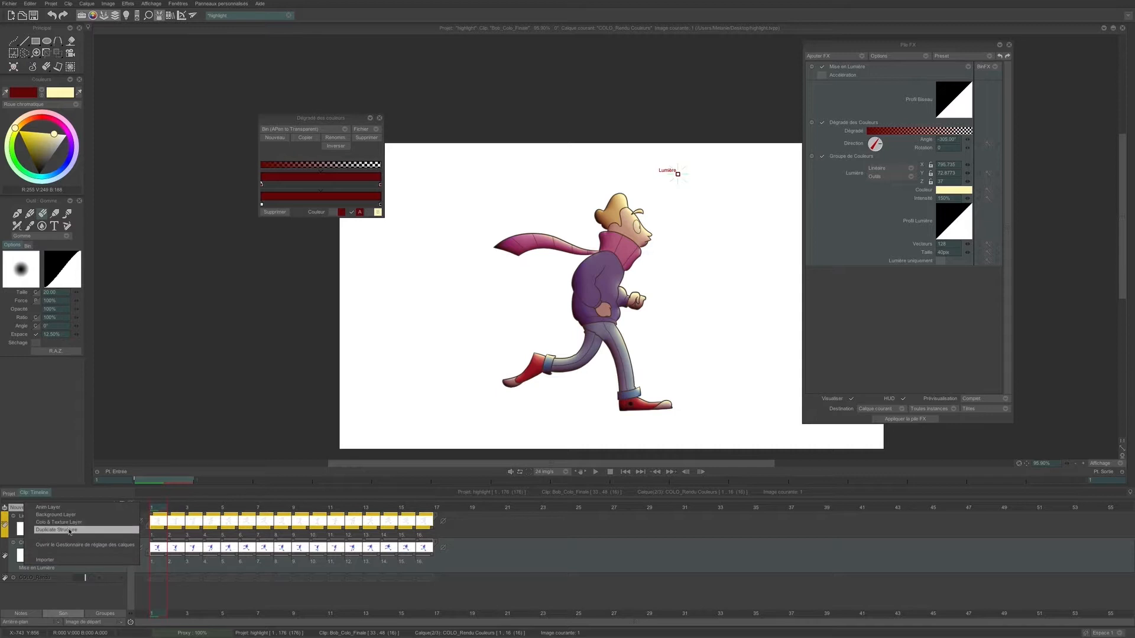
click(70, 530)
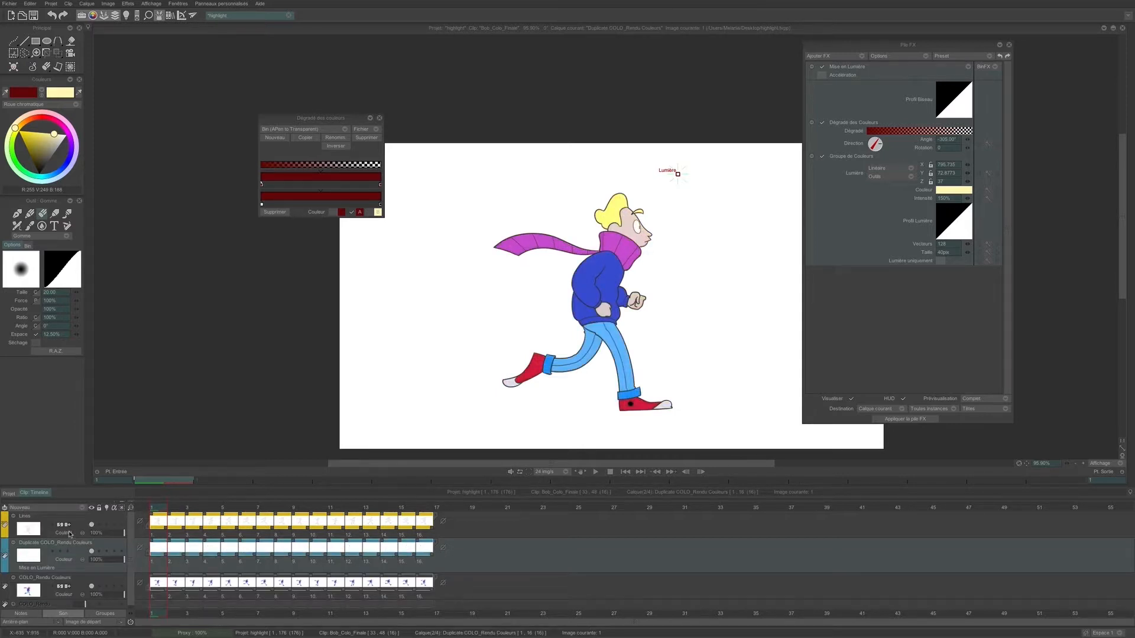
click(827, 57)
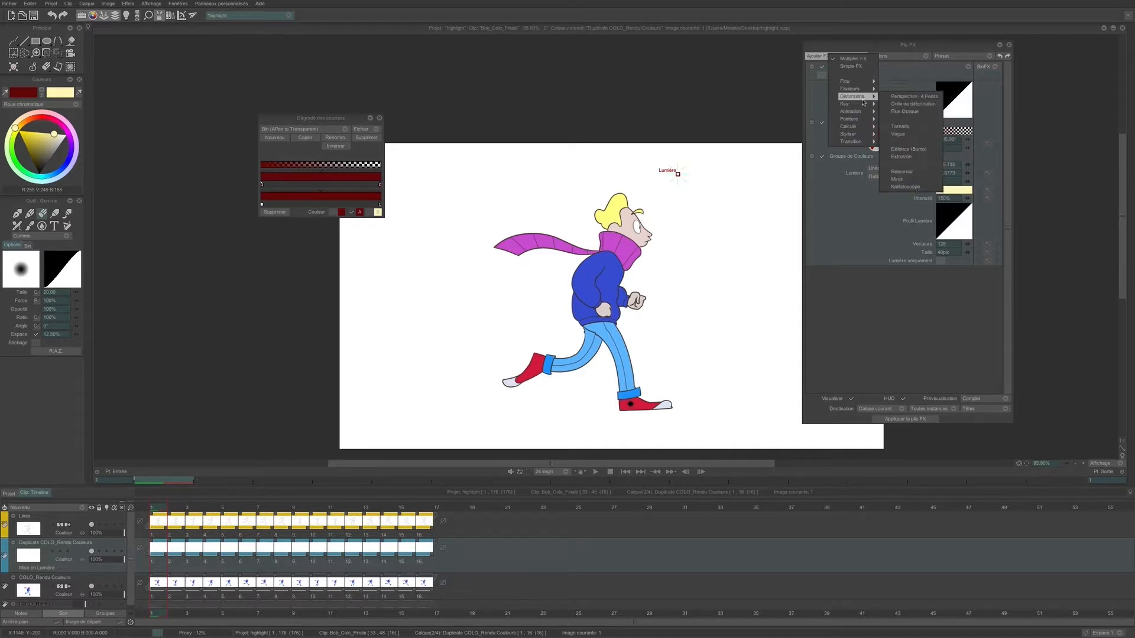
mouse_move(867, 91)
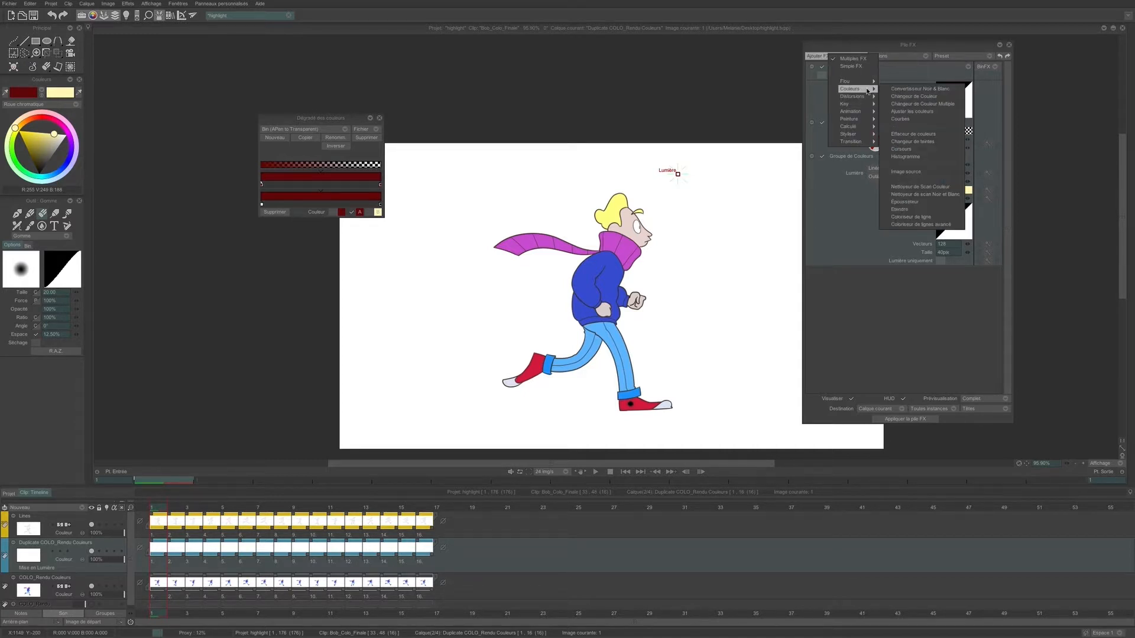
click(913, 177)
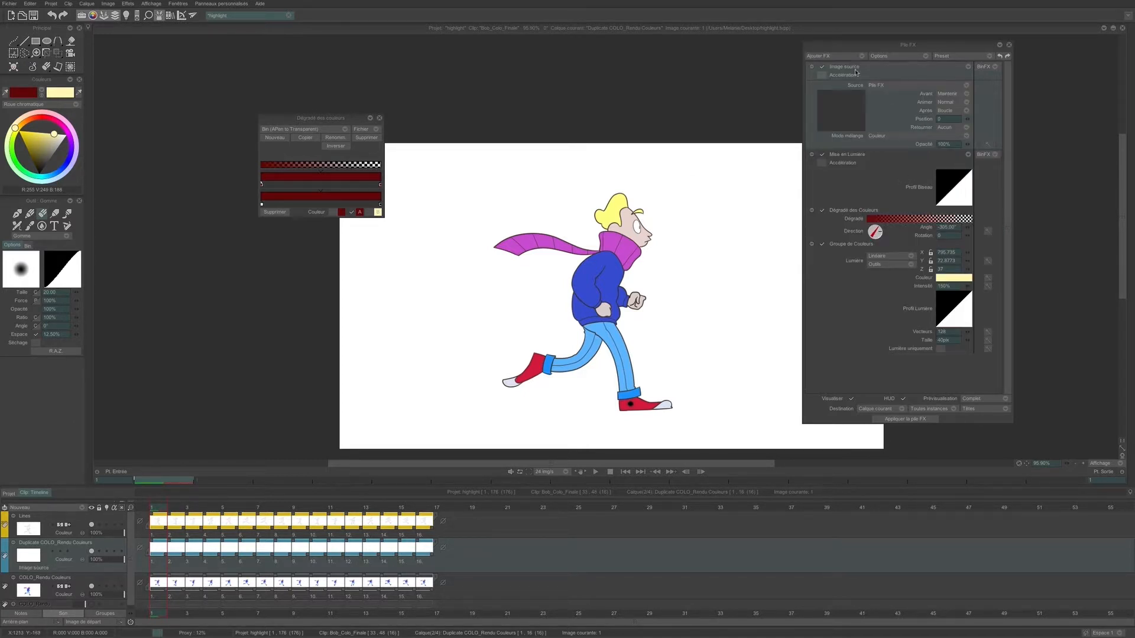
drag(855, 72, 845, 414)
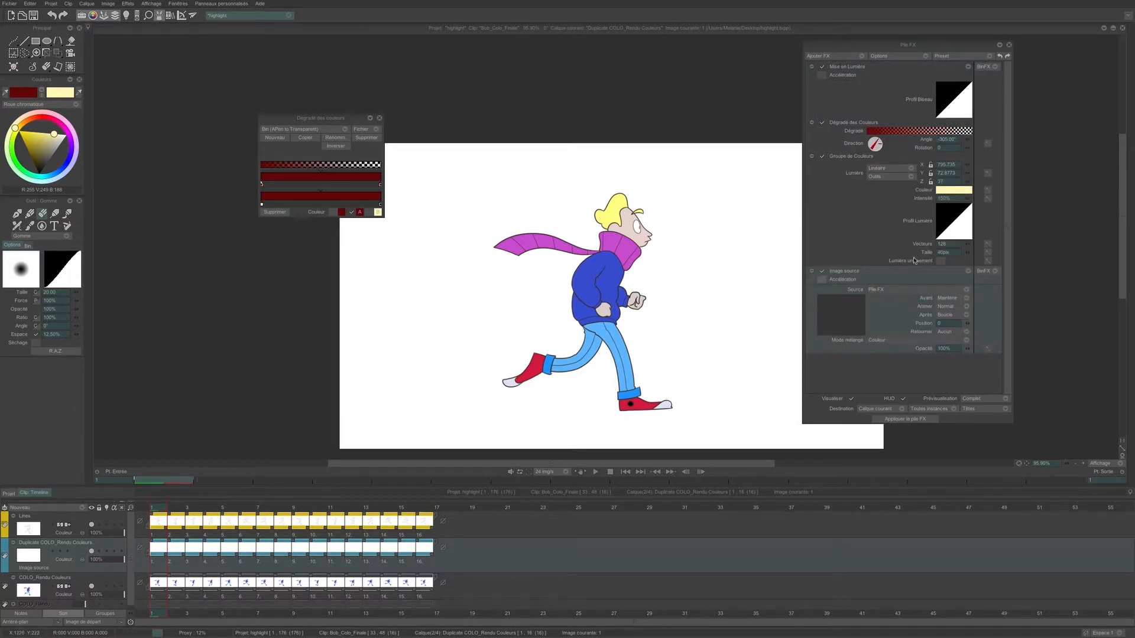
- Set the Image source effect's Source to the COLO_Rendu Couleurs layer
click(958, 292)
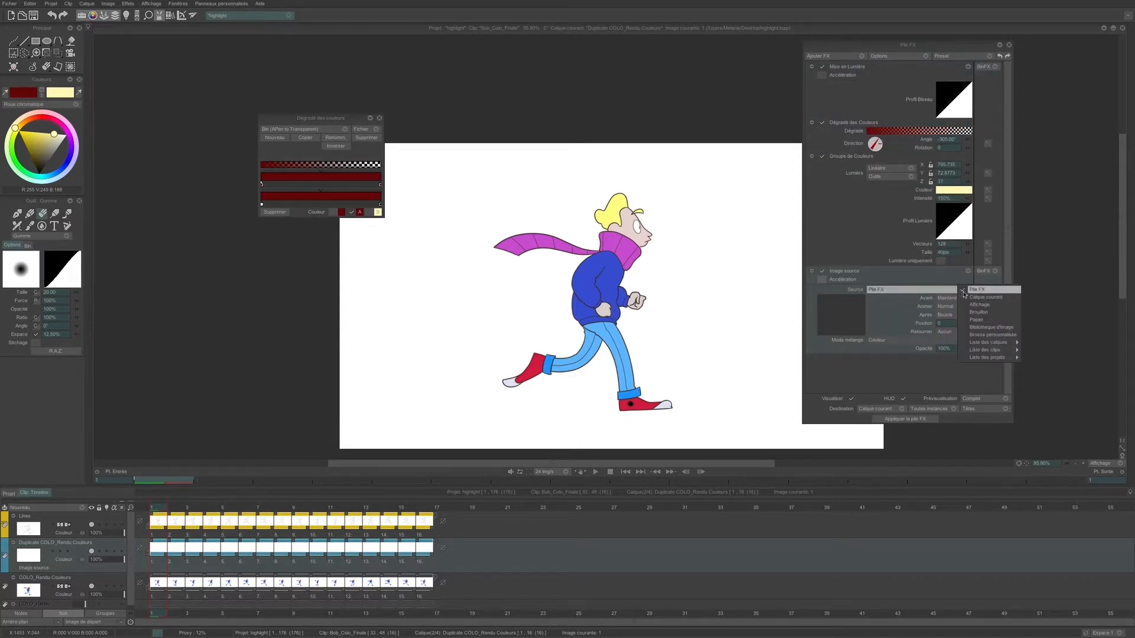
mouse_move(1000, 345)
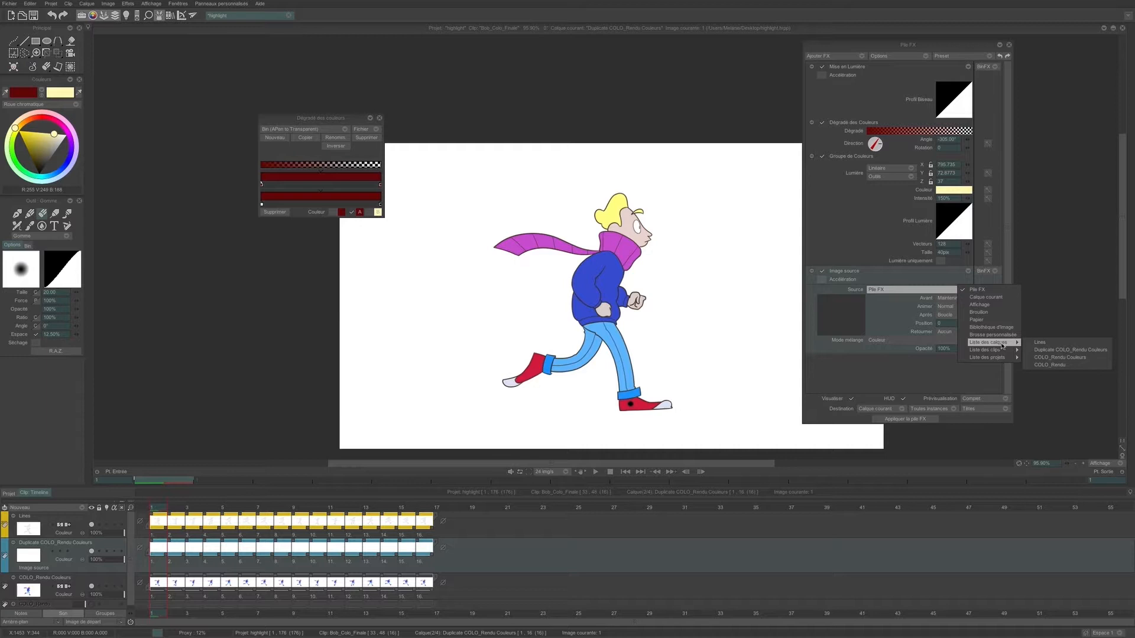
click(1062, 358)
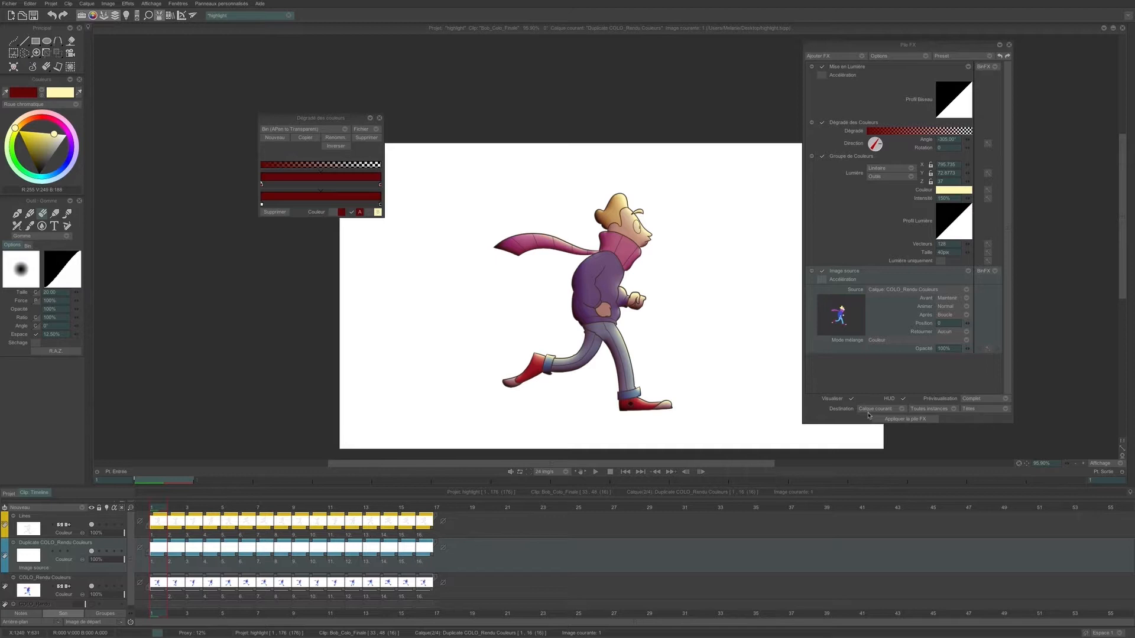
- Apply the FX stack to the duplicate layer and show that layer on its own
click(919, 420)
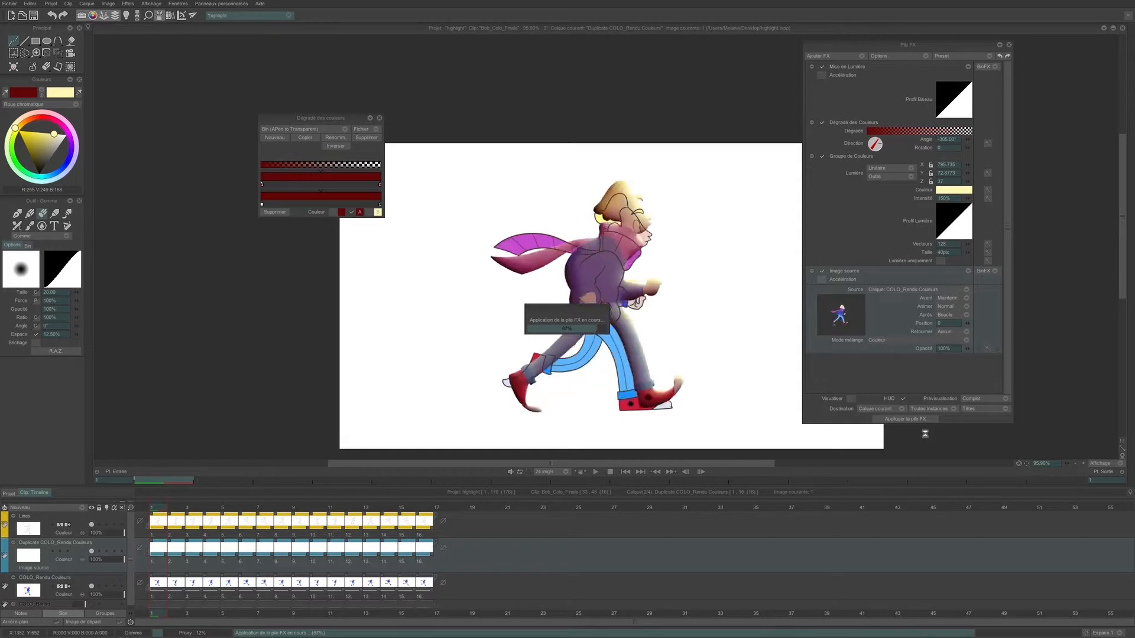
click(92, 509)
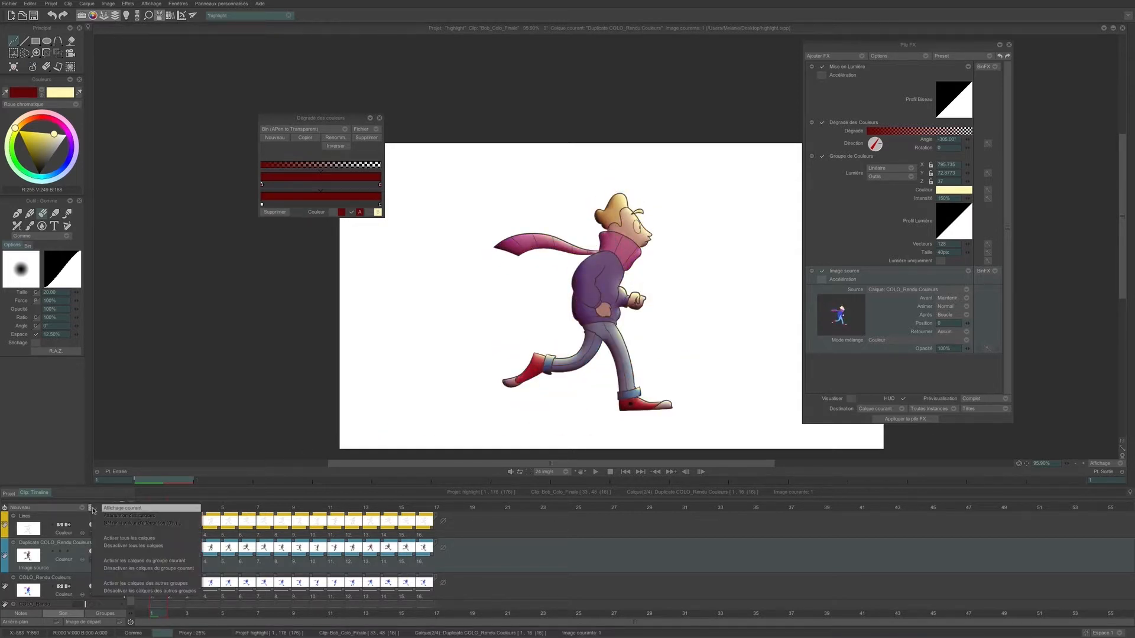
click(116, 509)
mouse_move(159, 509)
mouse_down()
mouse_move(420, 512)
mouse_move(171, 507)
mouse_up()
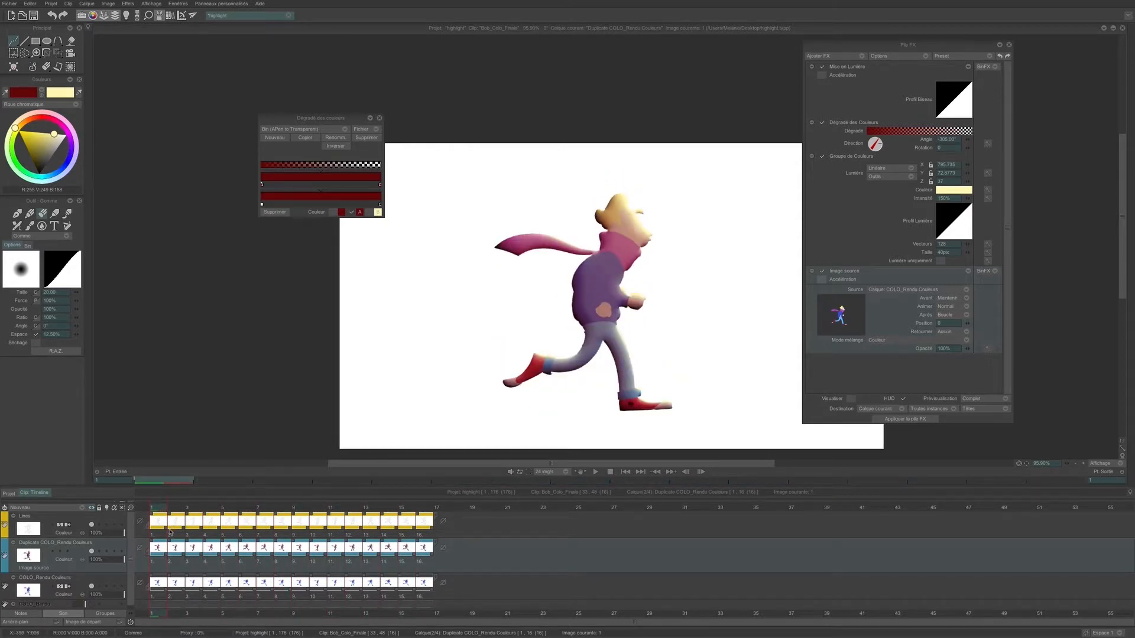
- Turn on the effect preview, enable Lumière uniquement and apply the FX stack to the duplicate layer
click(851, 398)
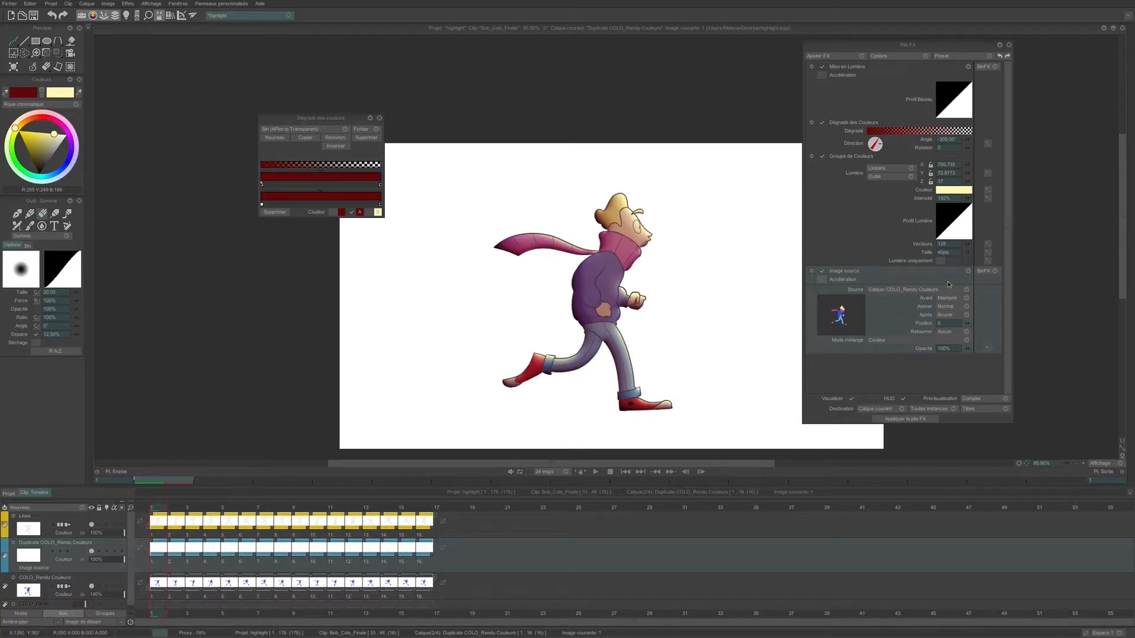
click(940, 261)
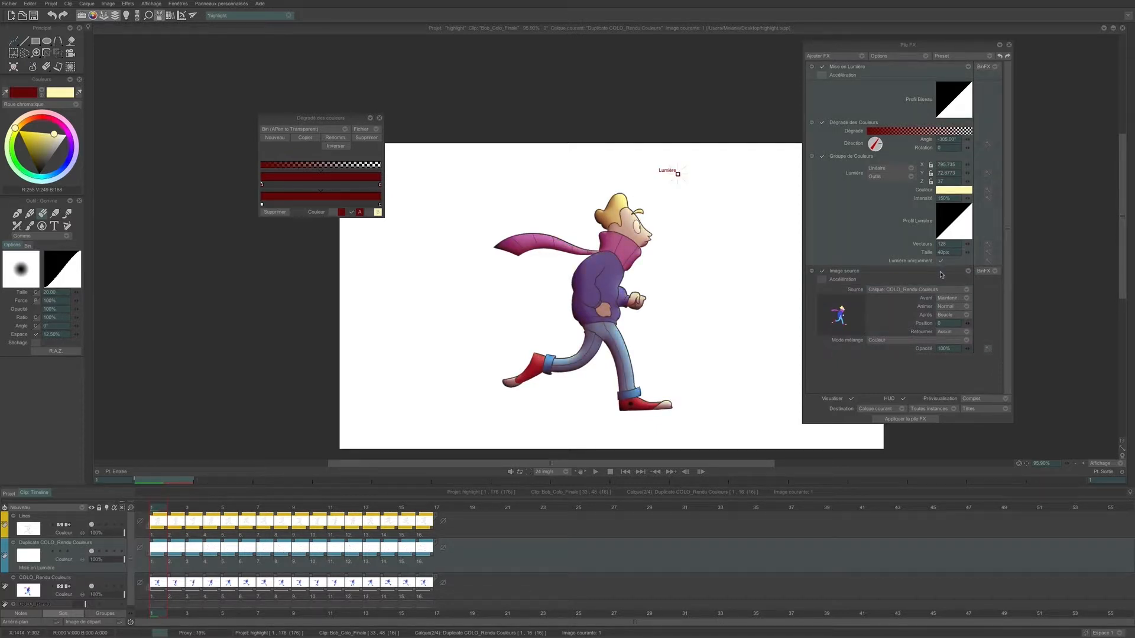
click(920, 420)
- Examine the light-only layer on its own and the combined shading over the first frames of the run cycle
click(114, 510)
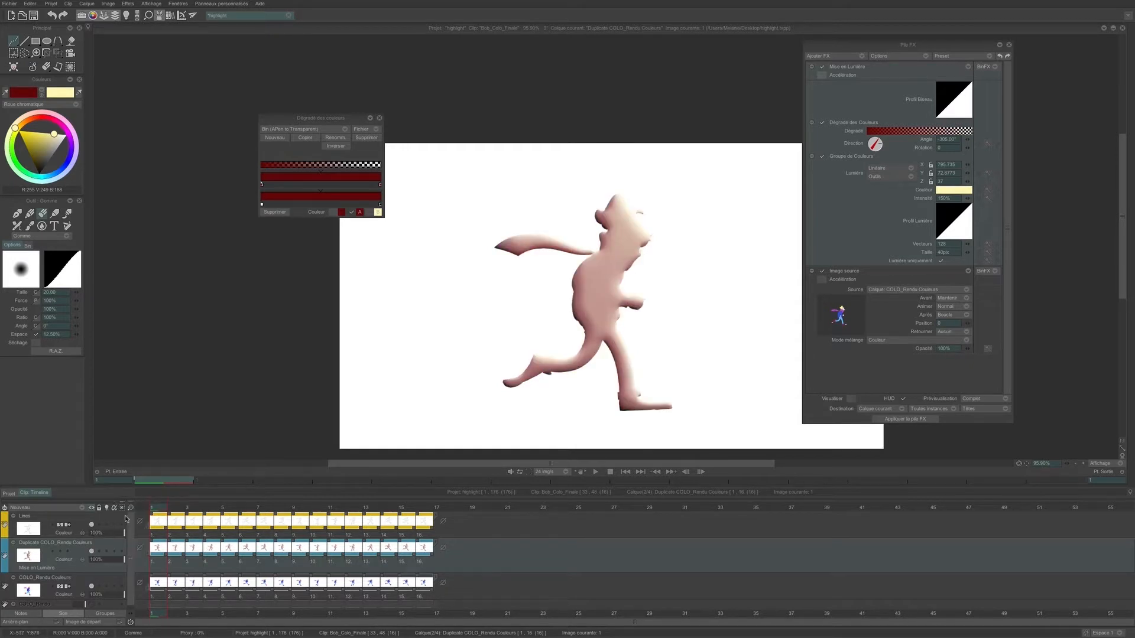
mouse_move(165, 508)
mouse_down()
mouse_move(373, 528)
mouse_move(421, 519)
mouse_move(159, 517)
mouse_up()
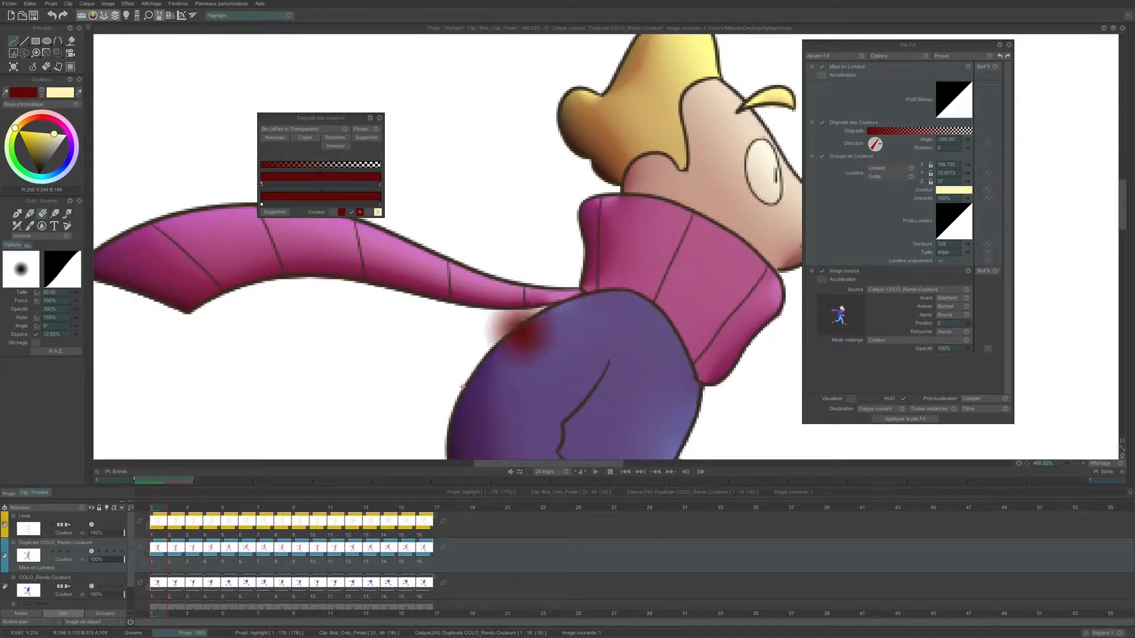
drag(168, 512, 218, 510)
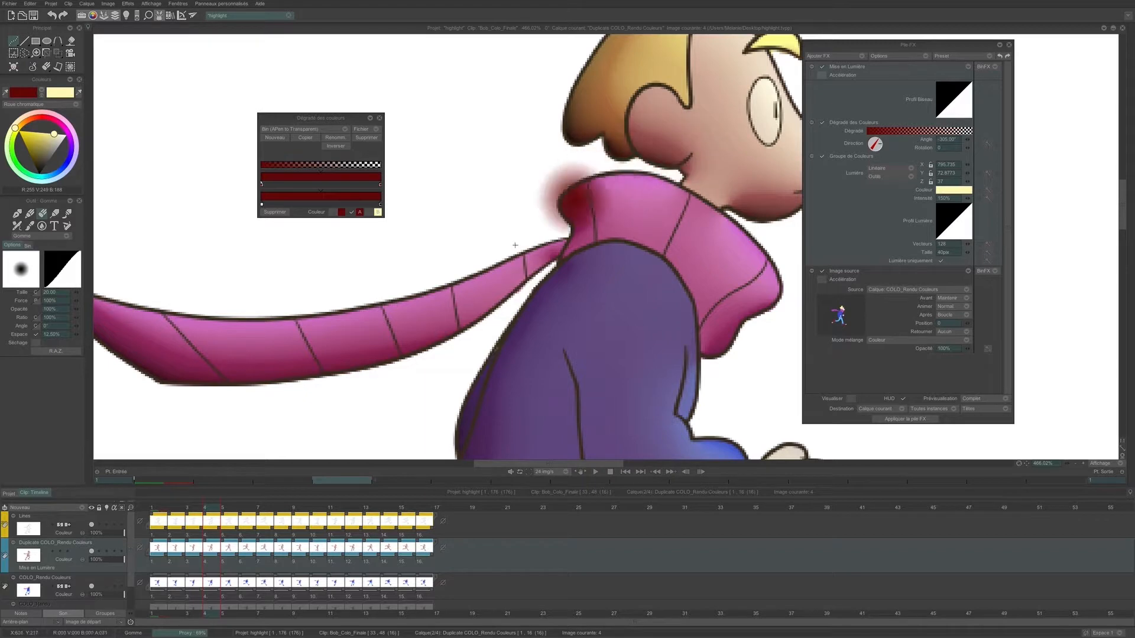
mouse_move(218, 509)
mouse_down()
mouse_move(275, 510)
mouse_move(213, 509)
mouse_move(257, 509)
mouse_move(229, 509)
mouse_up()
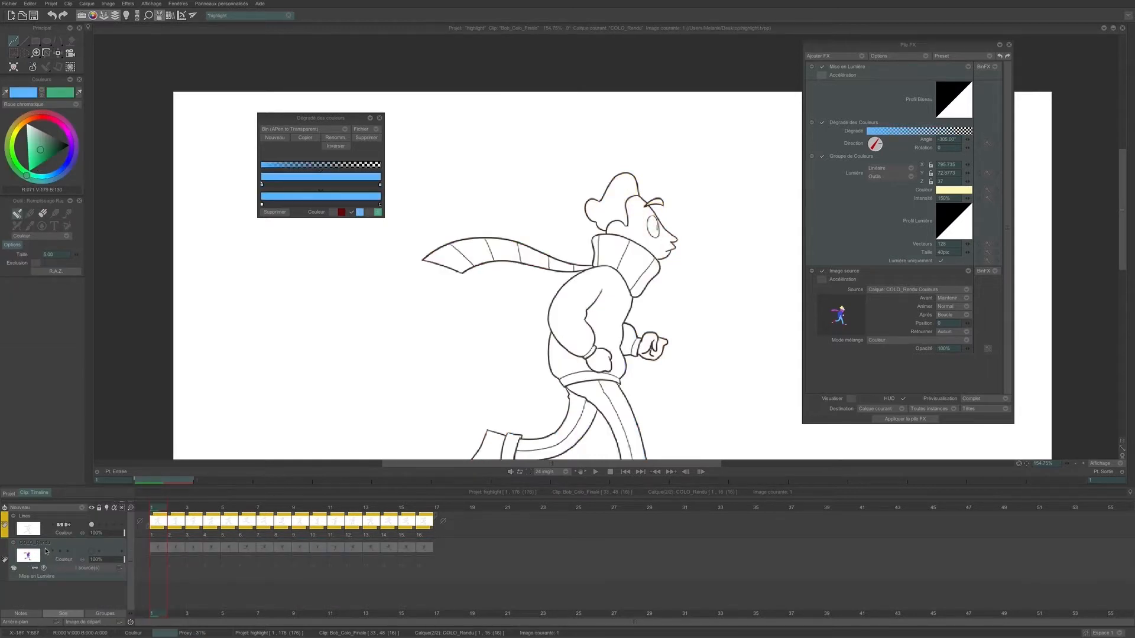
- Extract all colours of the COLO_Rendu colour layer separately, each onto its own layer
click(13, 569)
mouse_move(77, 630)
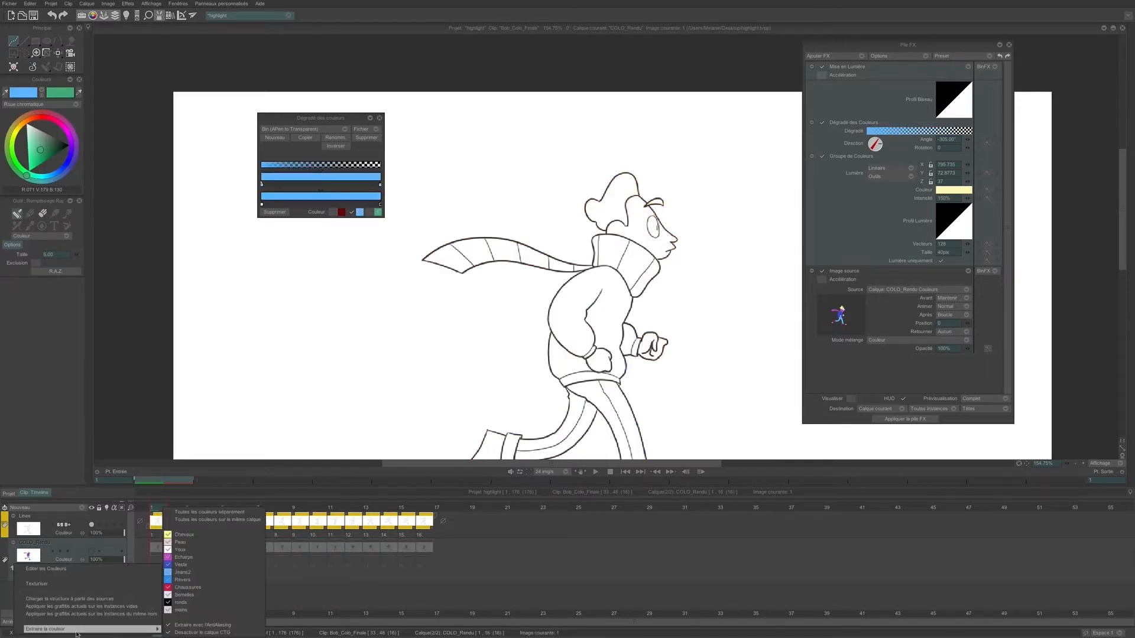
click(225, 514)
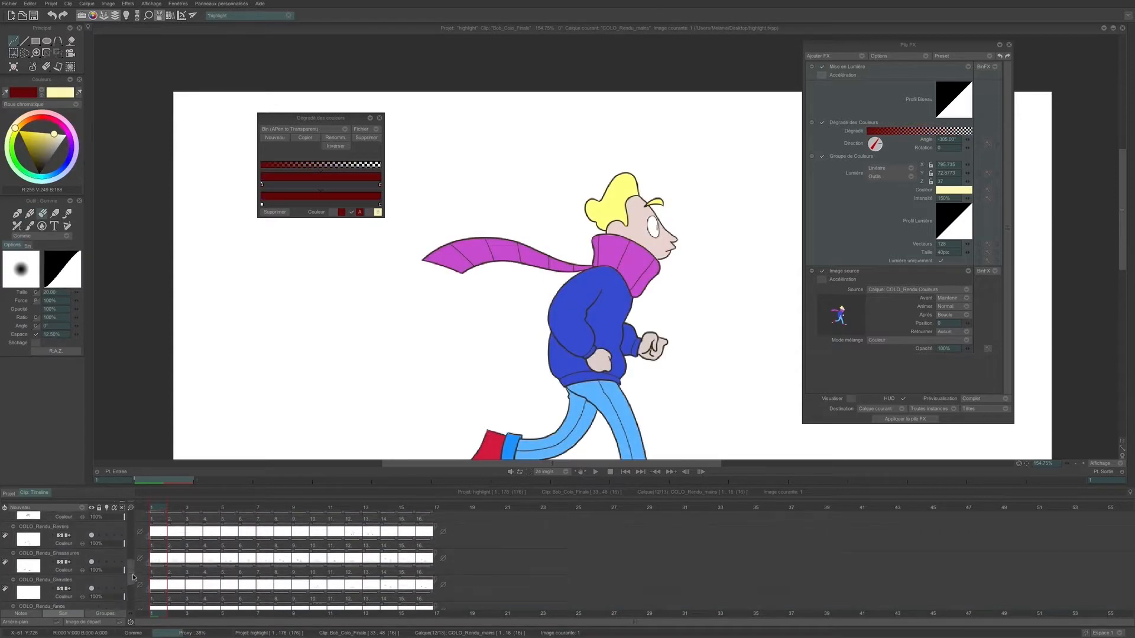
- Duplicate the structure of the COLO_Rendu_Cheveux layer and name the copy "Mise en lumiere"
scroll(127, 537, up, 3)
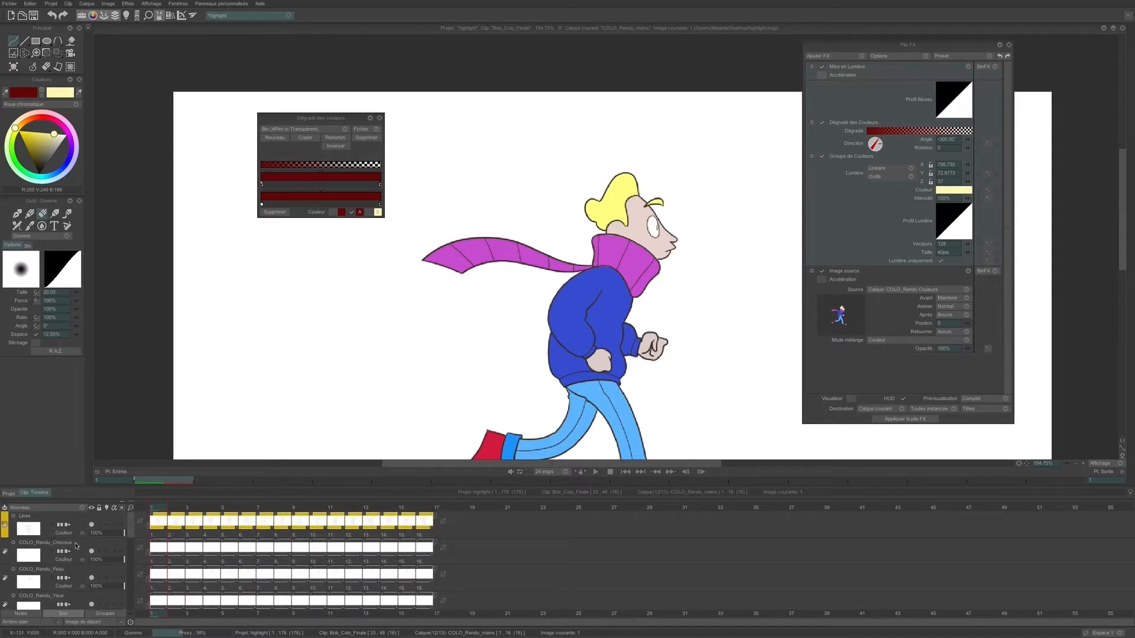
click(65, 546)
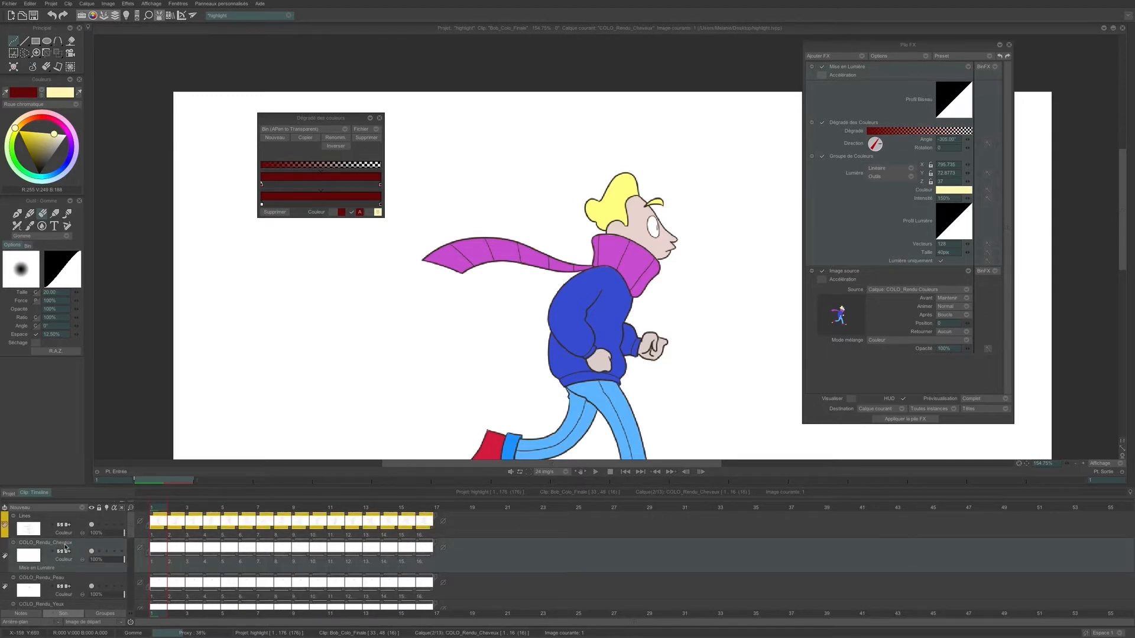
click(68, 509)
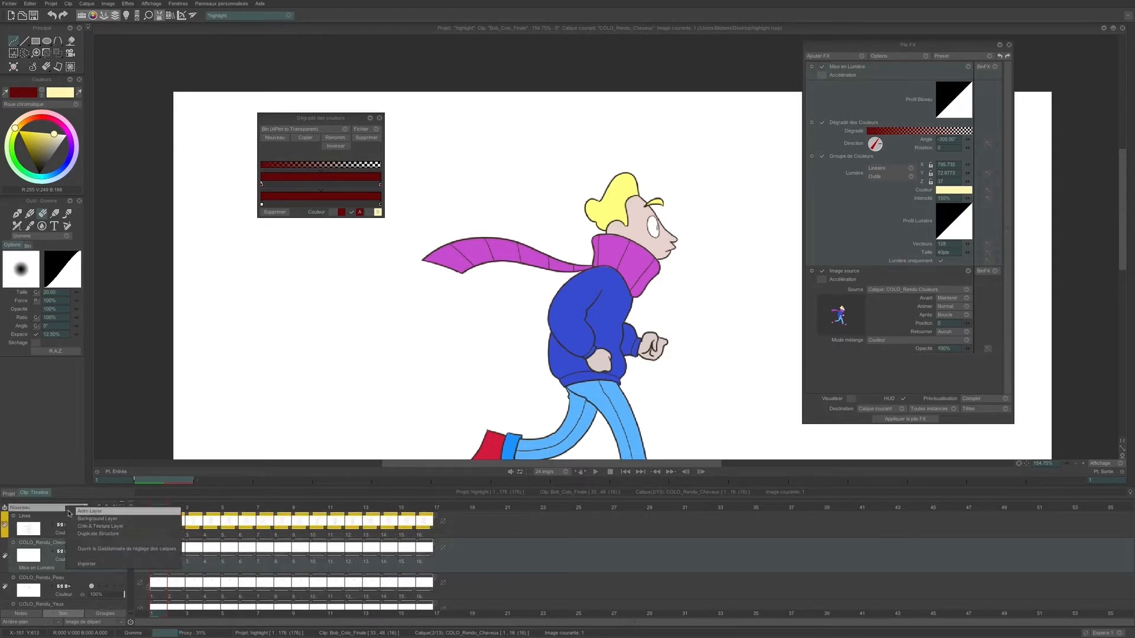
click(99, 534)
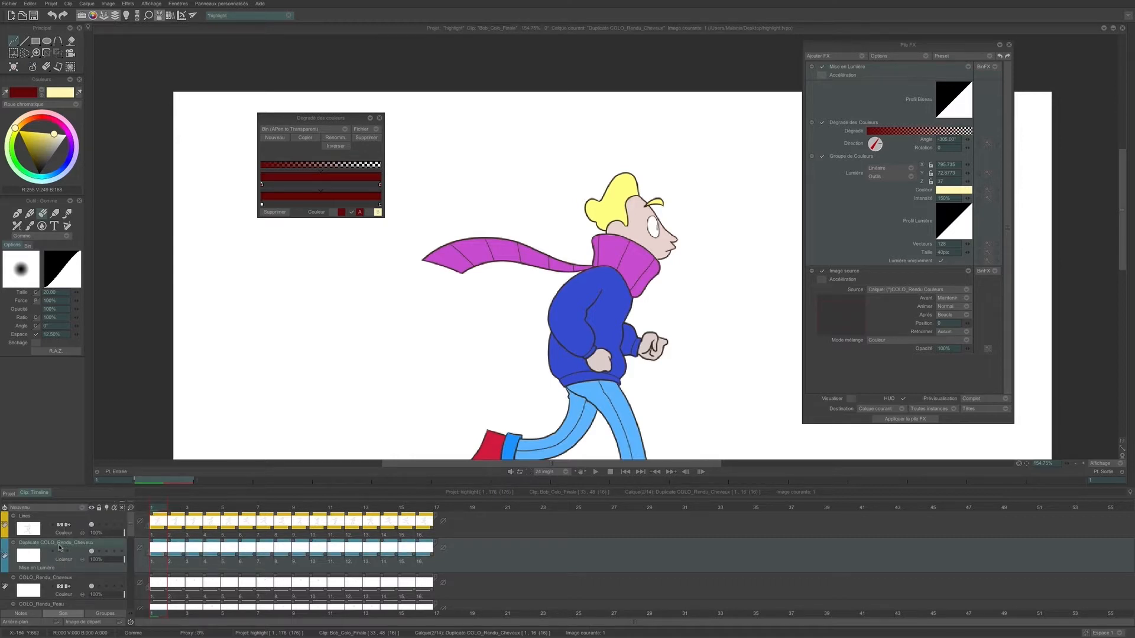
double_click(76, 552)
text(Mise en lum)
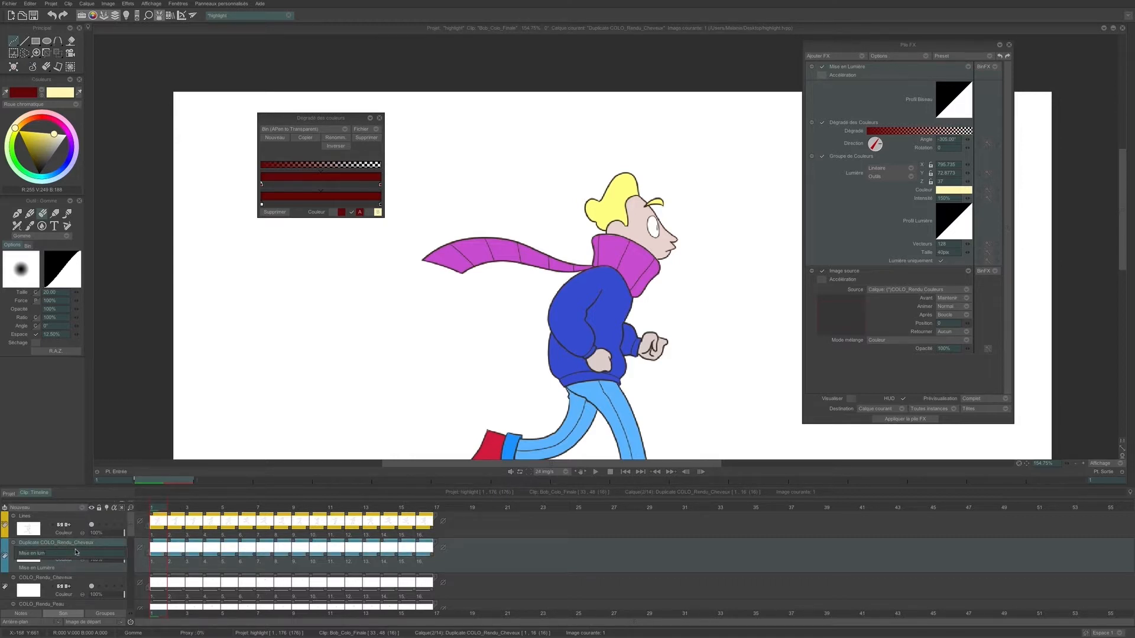
text(iere)
key(Return)
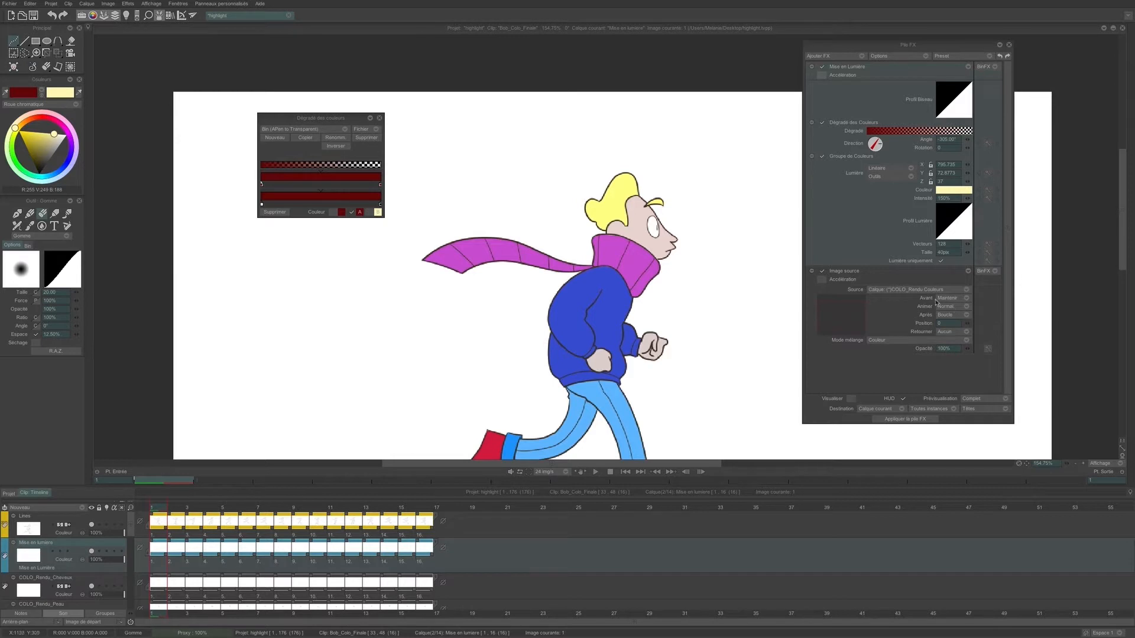
- Set the Image source effect's Source to the COLO_Rendu_Cheveux layer
click(919, 291)
mouse_move(953, 342)
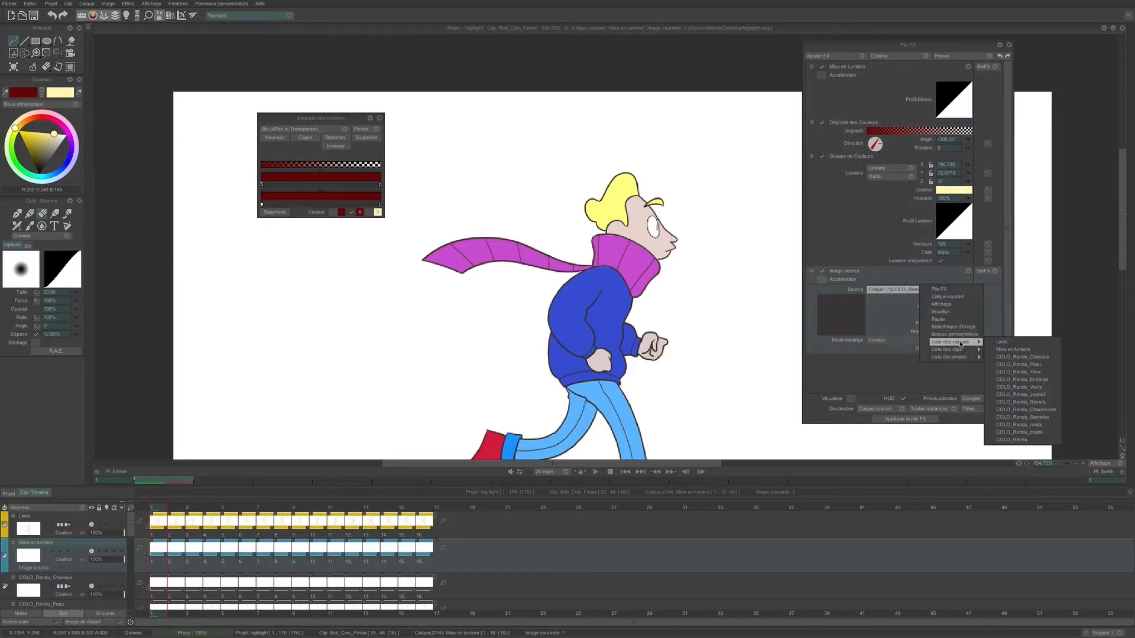
click(1018, 357)
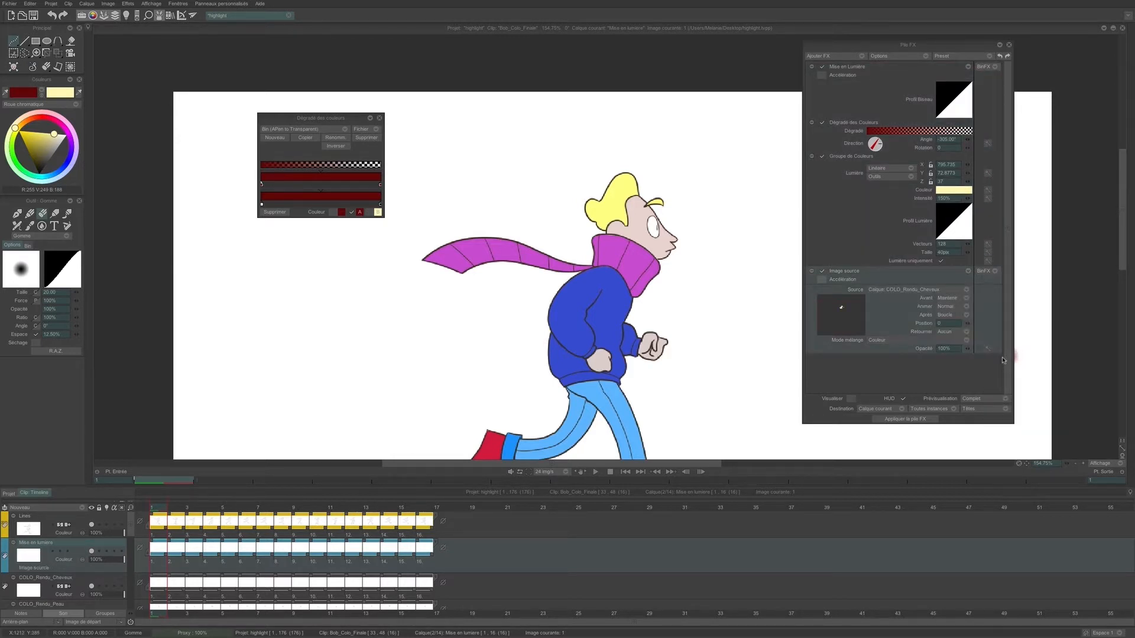
- Preview the hair lighting and apply the FX stack to the Mise en lumiere layer
click(852, 398)
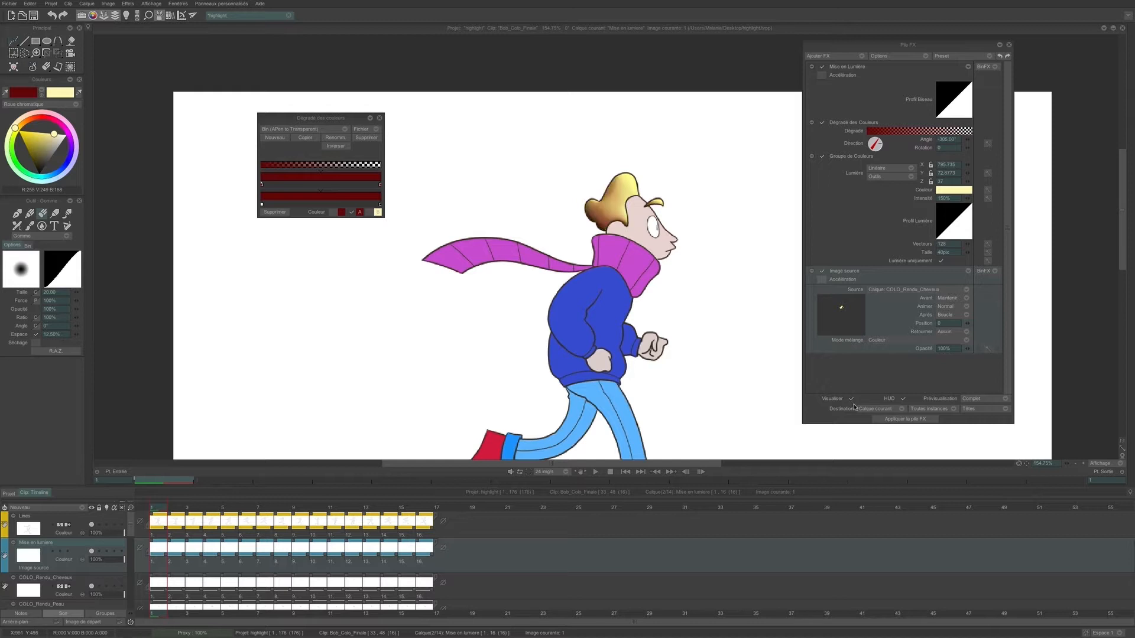
click(908, 420)
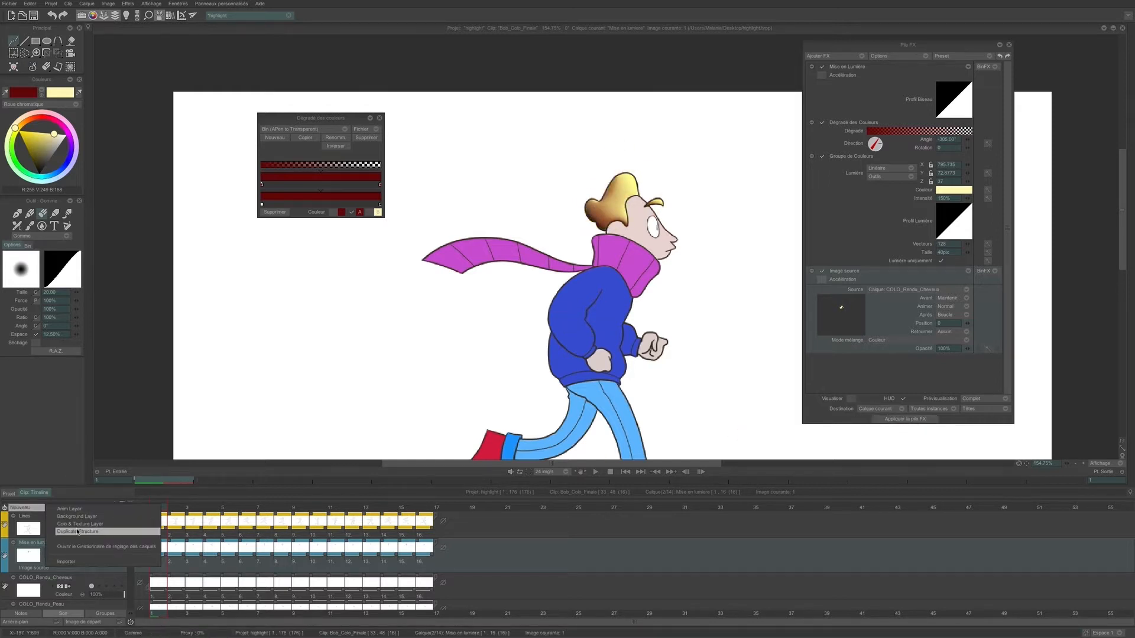
- Set the Image source's Source to COLO_Rendu_Peau and apply the FX stack to the duplicated light layer
click(907, 290)
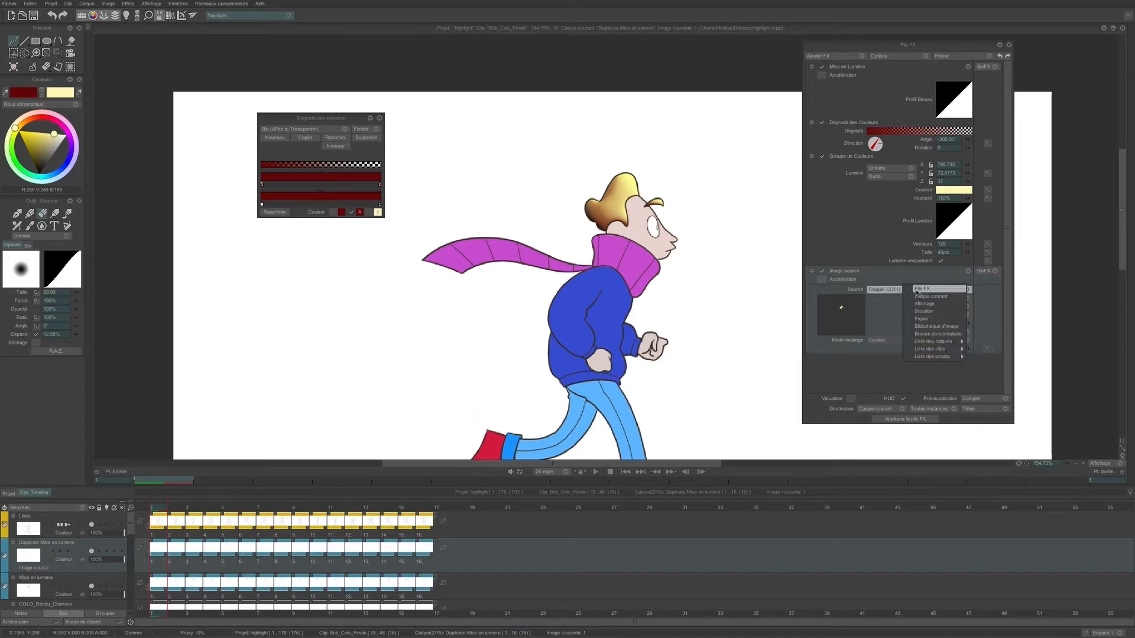
mouse_move(945, 341)
click(1020, 371)
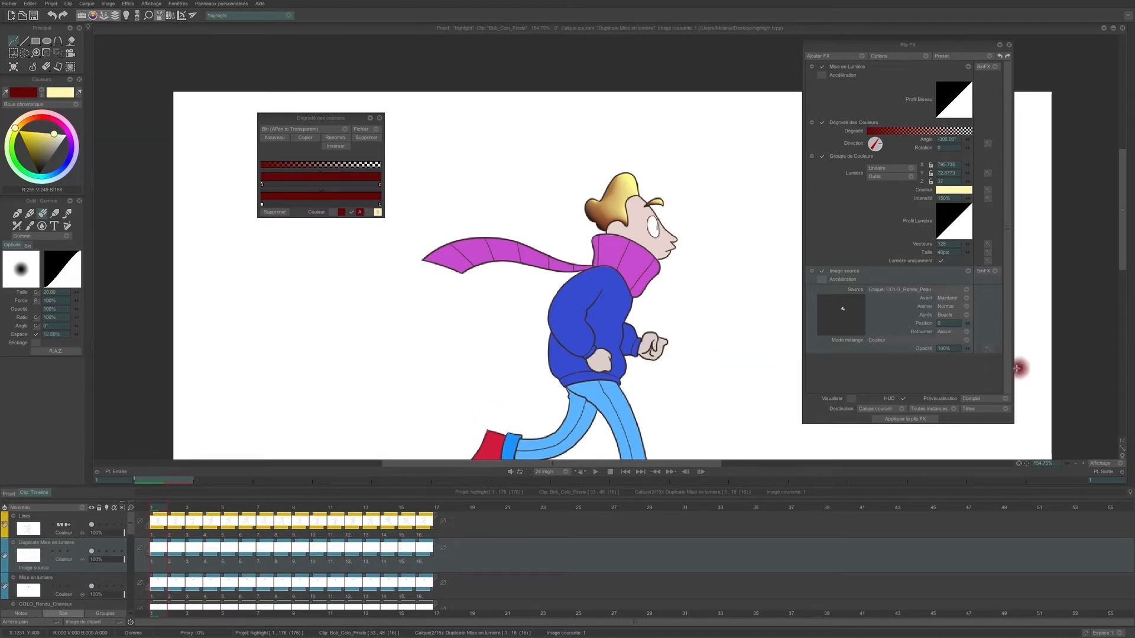
click(914, 419)
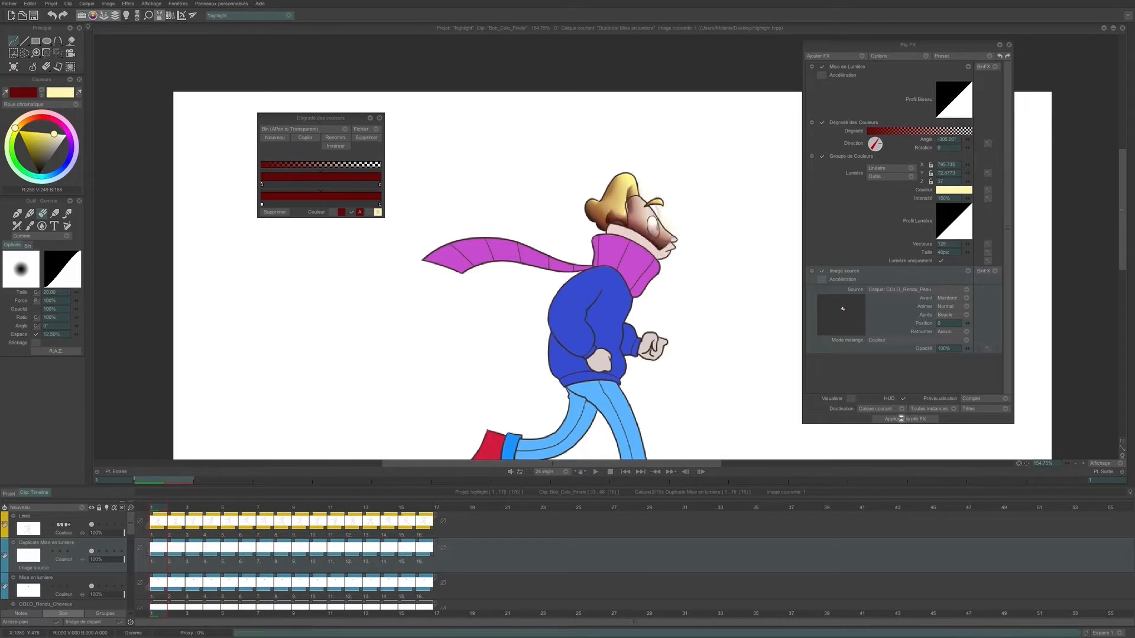
- Duplicate the light layer's structure, set the Image source to COLO_Rendu_Echarpe and apply the FX stack
click(69, 509)
click(119, 534)
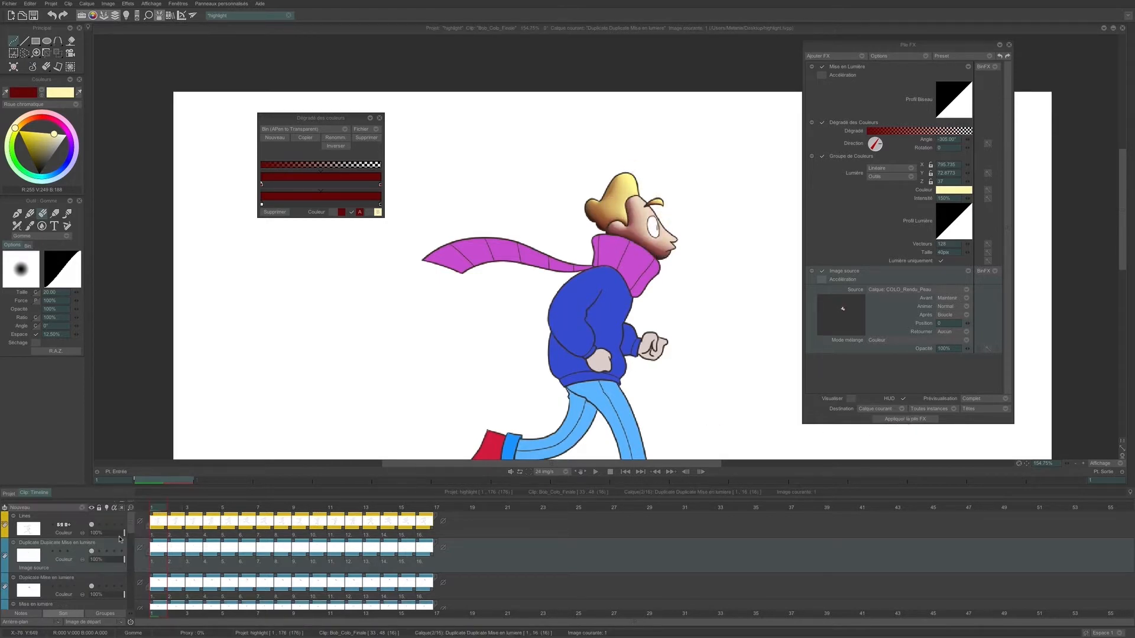
click(907, 289)
click(1041, 398)
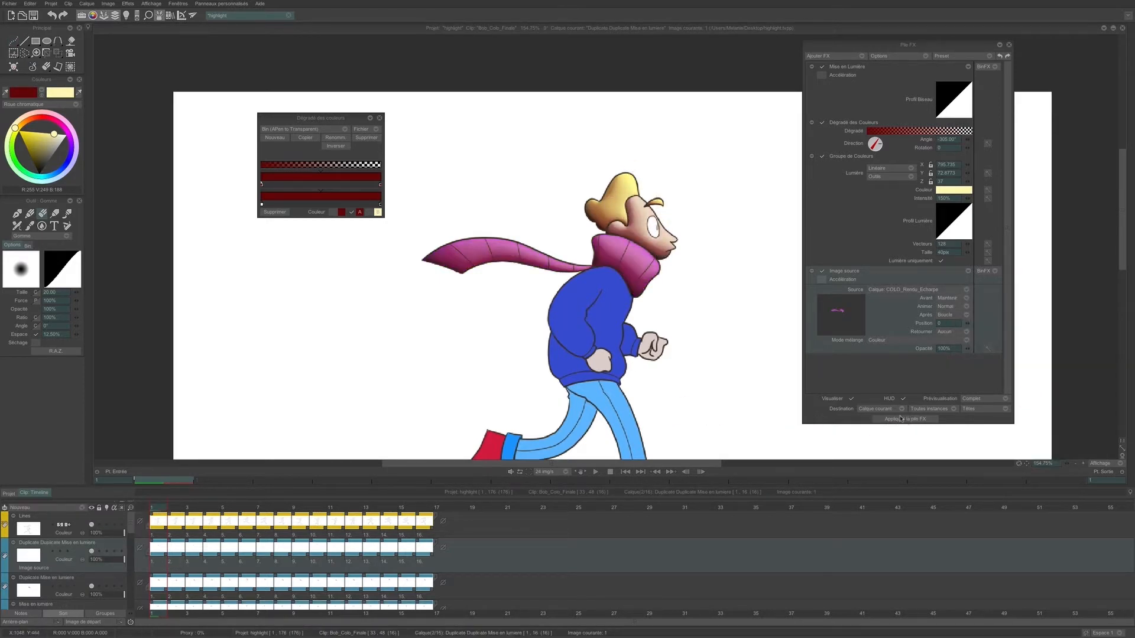
click(918, 419)
- Duplicate the scarf light layer's structure, set the Image source to COLO_Rendu_Veste and preview the jacket shading up close and across the frames
click(69, 509)
click(119, 533)
click(967, 289)
mouse_move(986, 344)
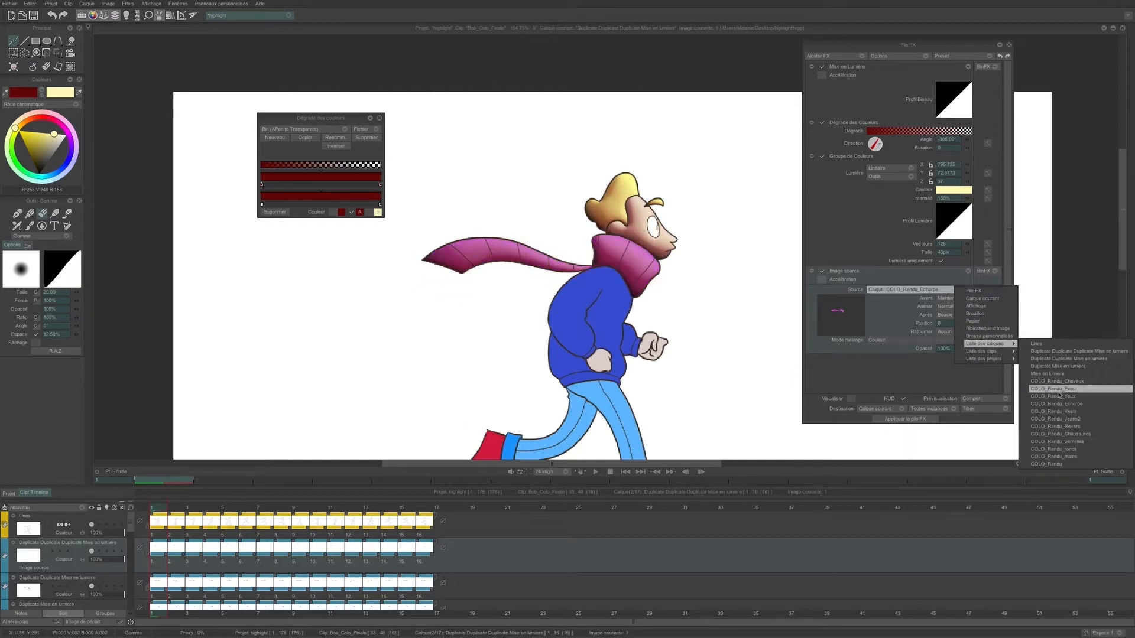
click(1043, 407)
click(851, 399)
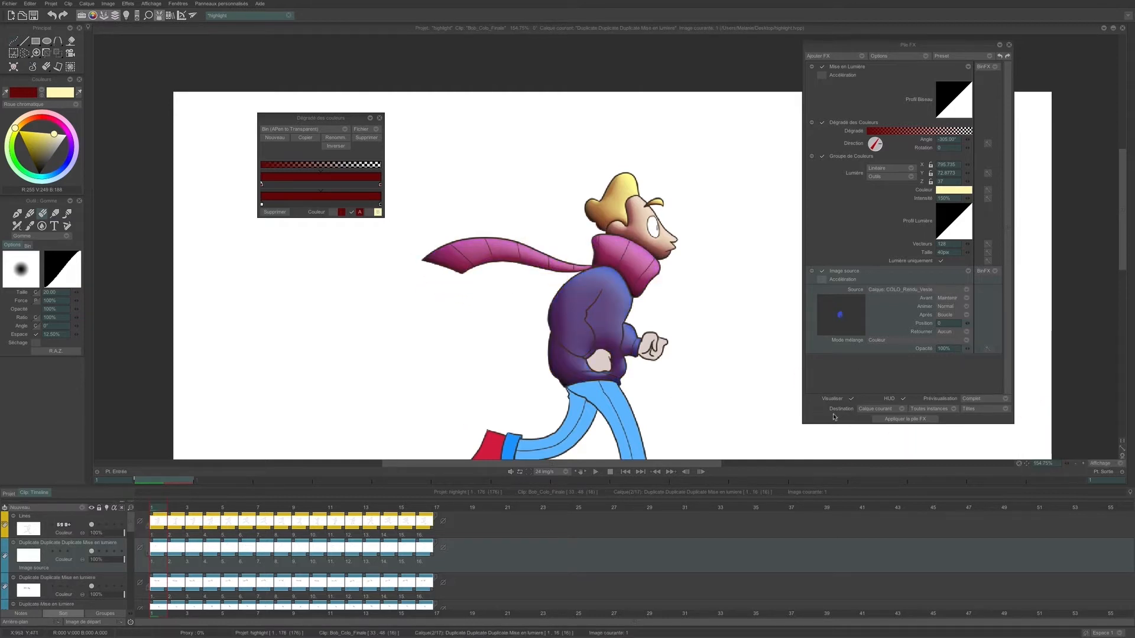
scroll(575, 348, up, 6)
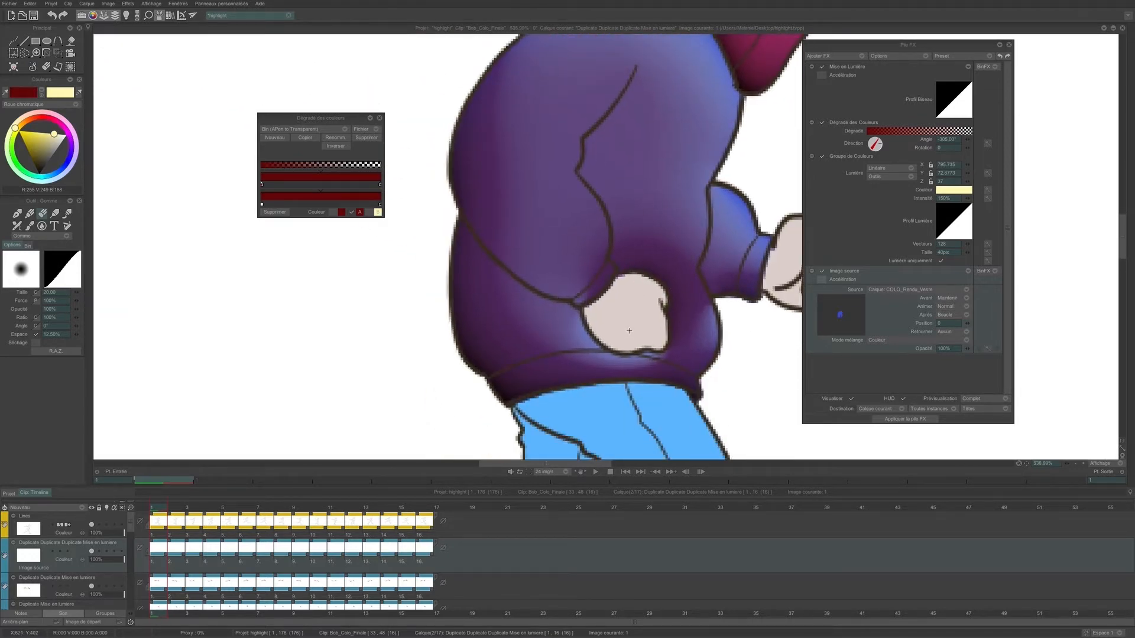
scroll(648, 318, down, 4)
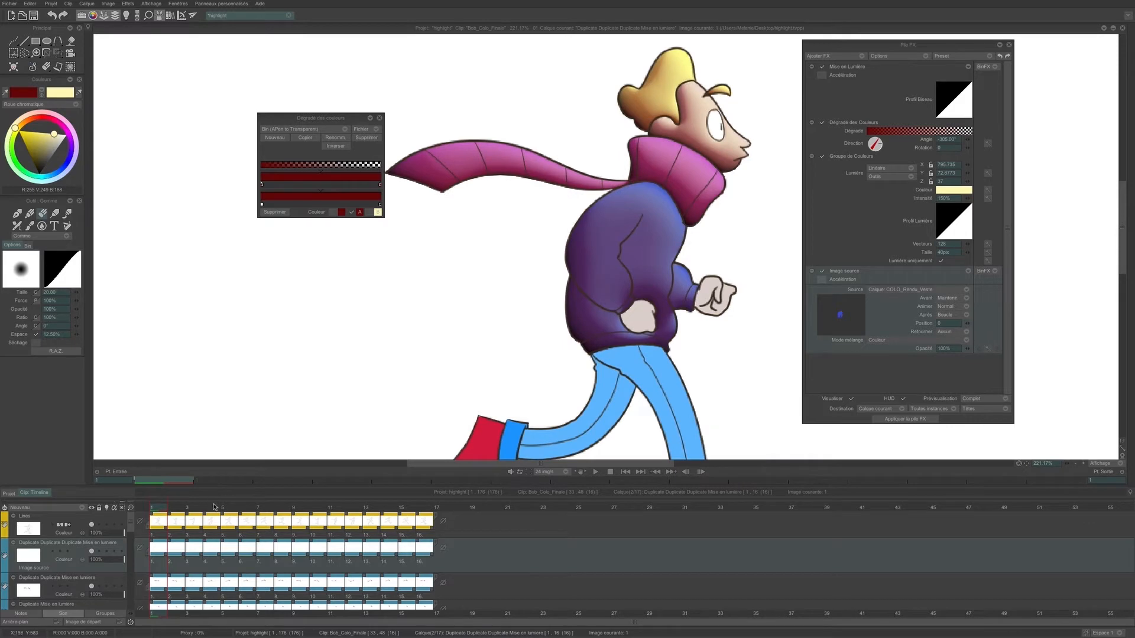
drag(244, 506, 151, 510)
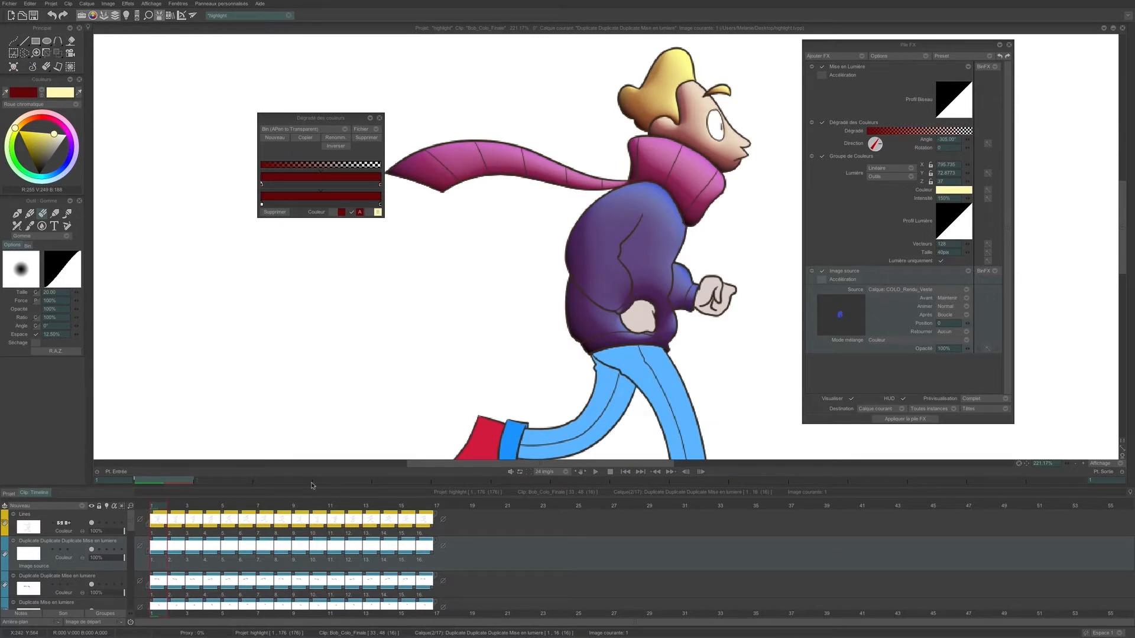
- Duplicate the Image source effect, set the upper one's Source to COLO_Rendu_mains and apply the FX stack
click(968, 272)
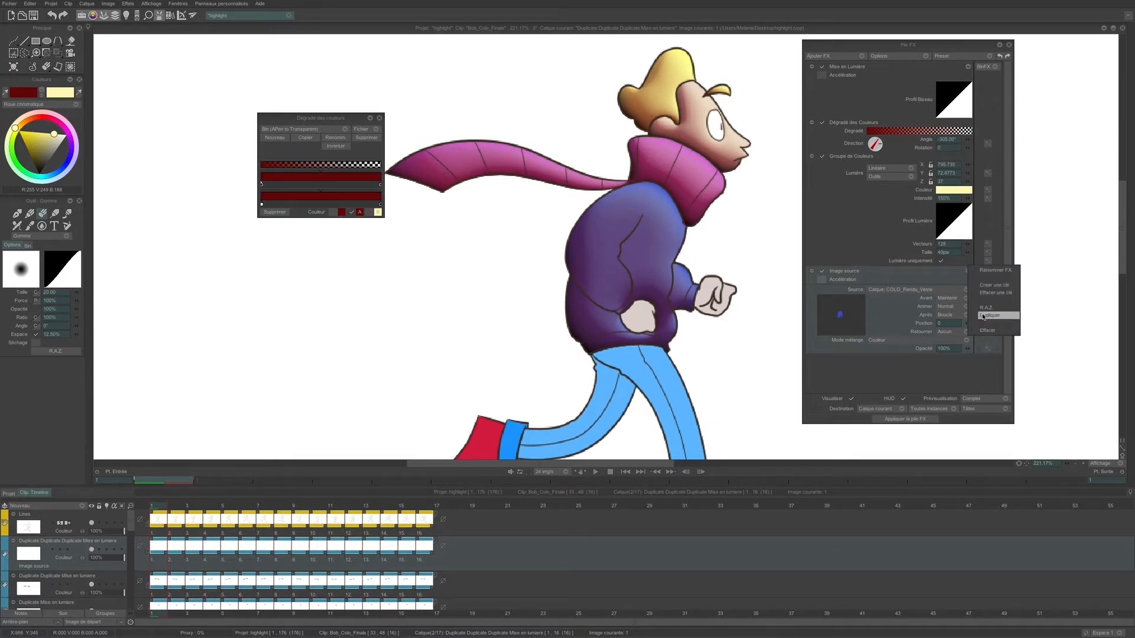
click(981, 312)
click(917, 290)
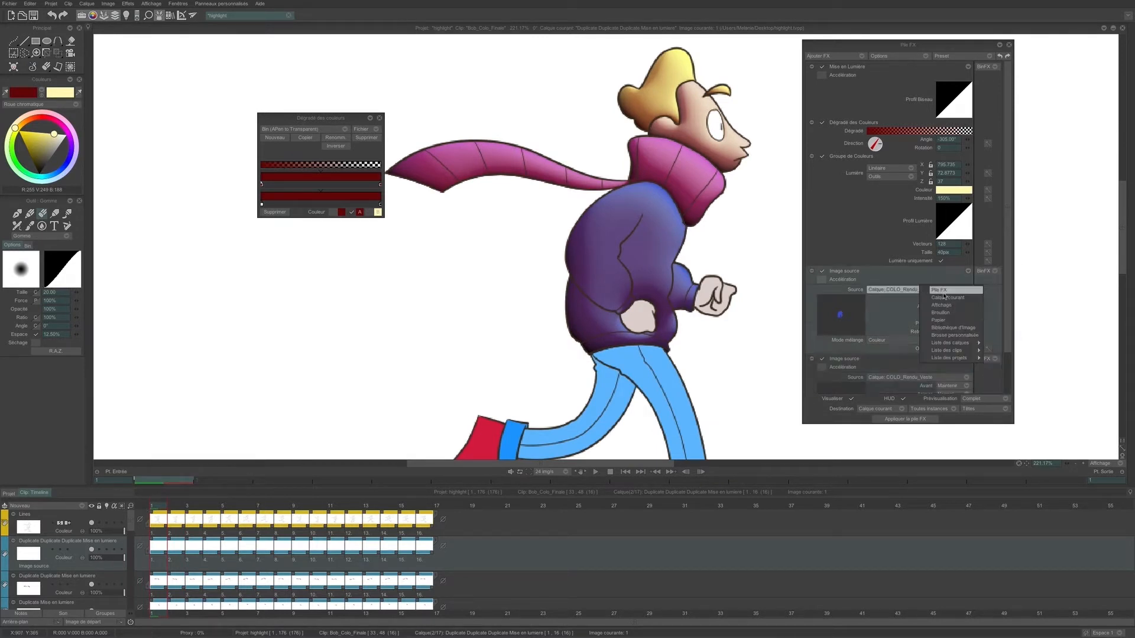
mouse_move(951, 343)
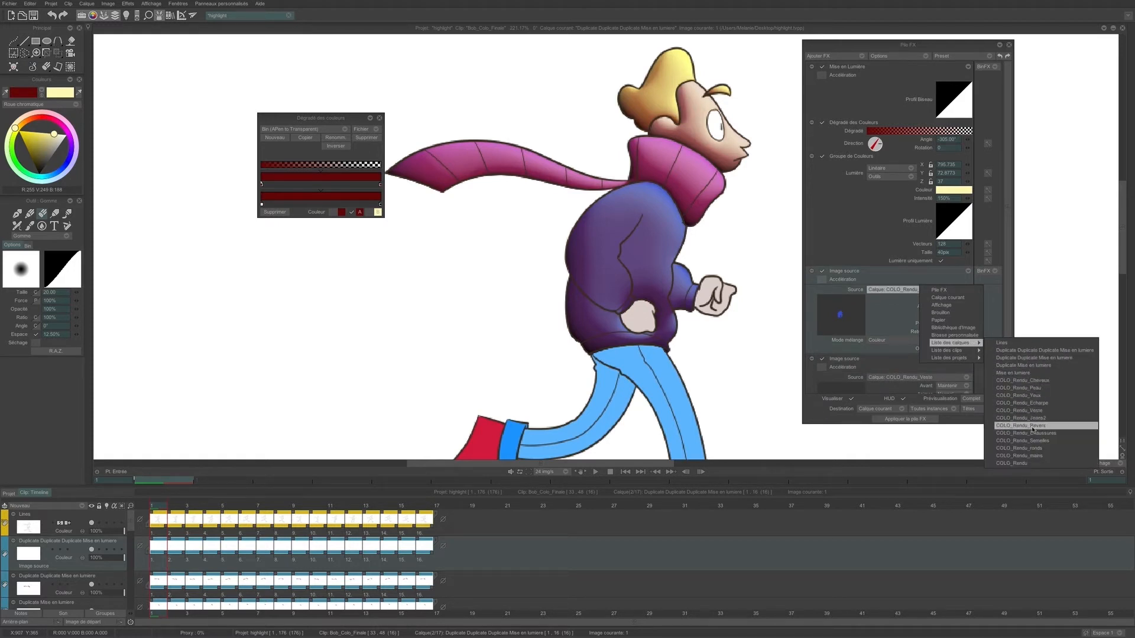
click(1039, 456)
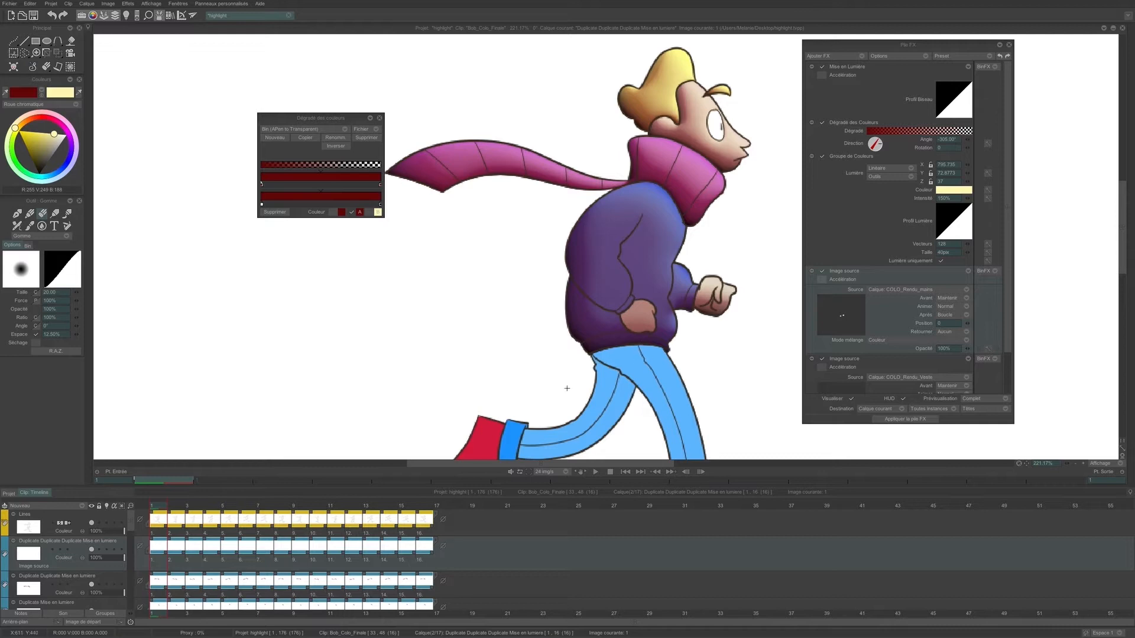
drag(197, 509, 155, 507)
click(902, 420)
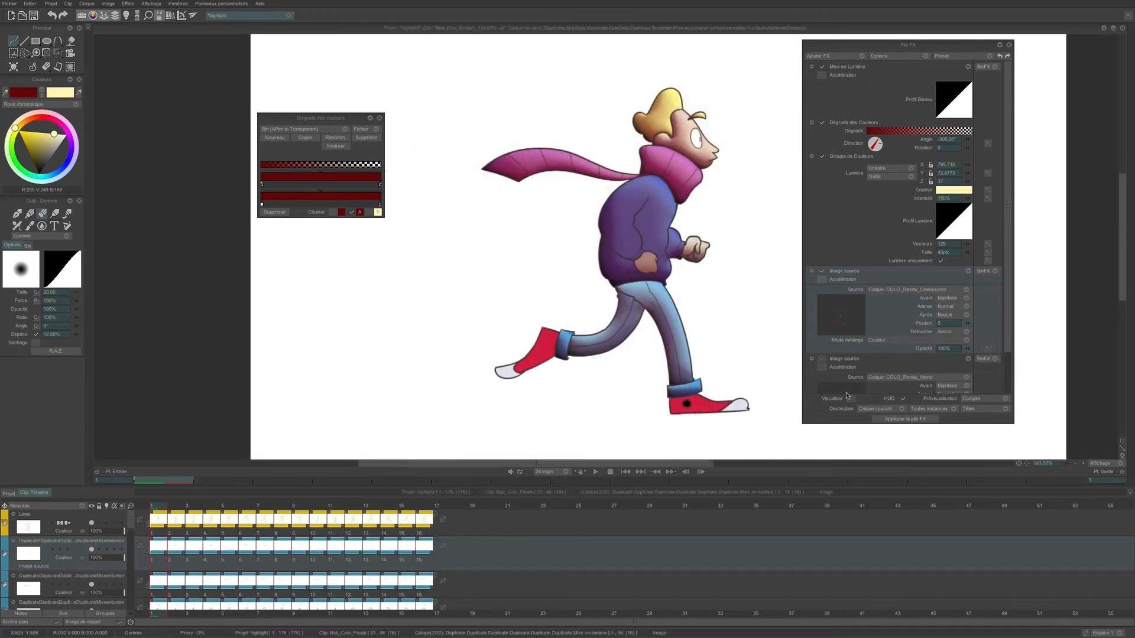
- Turn on the preview, enable the second Image source and set its Source to COLO_Rendu_Semelles
click(852, 399)
click(823, 360)
click(913, 377)
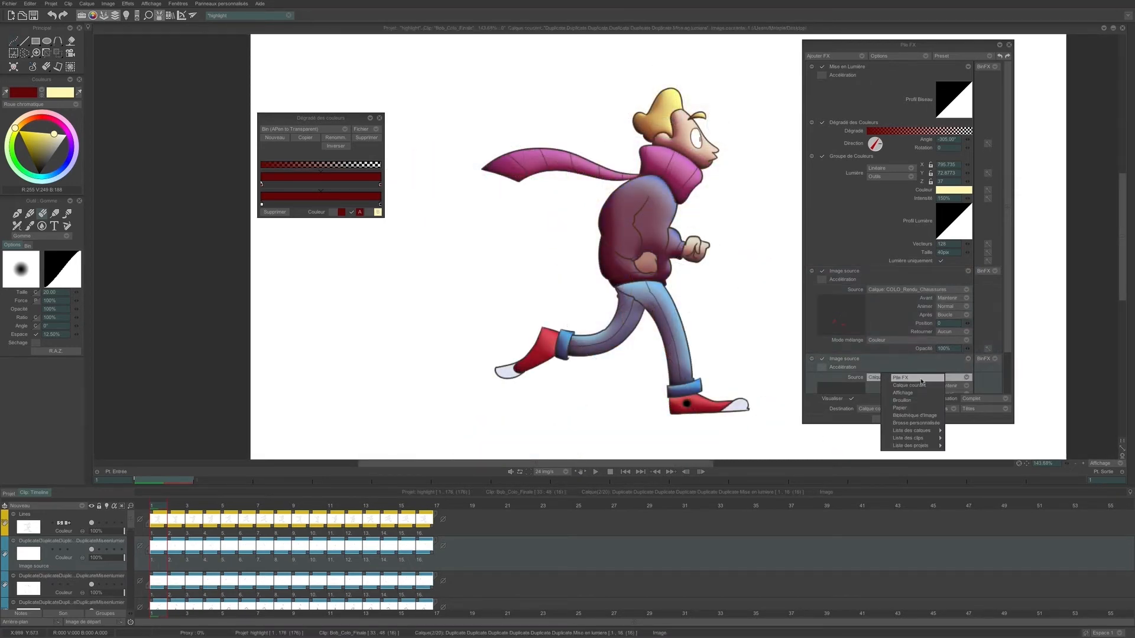
mouse_move(919, 431)
click(1002, 552)
scroll(1010, 349, down, 1)
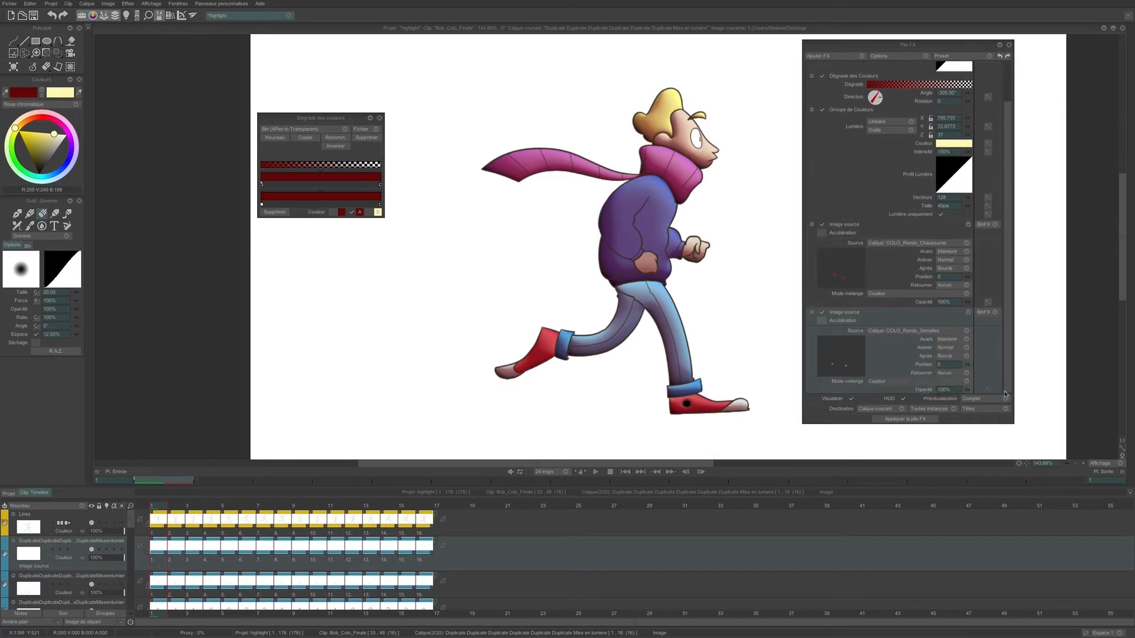
- Try COLO_Rendu_ronds as the second Image source's Source and apply the FX stack
click(884, 330)
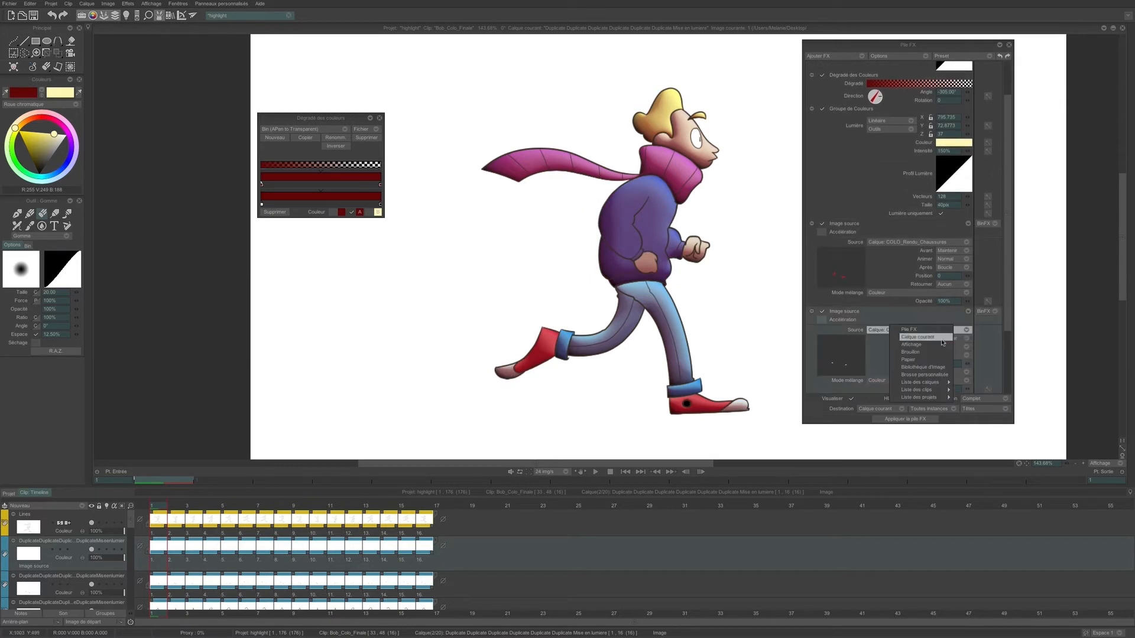
mouse_move(948, 391)
click(1000, 509)
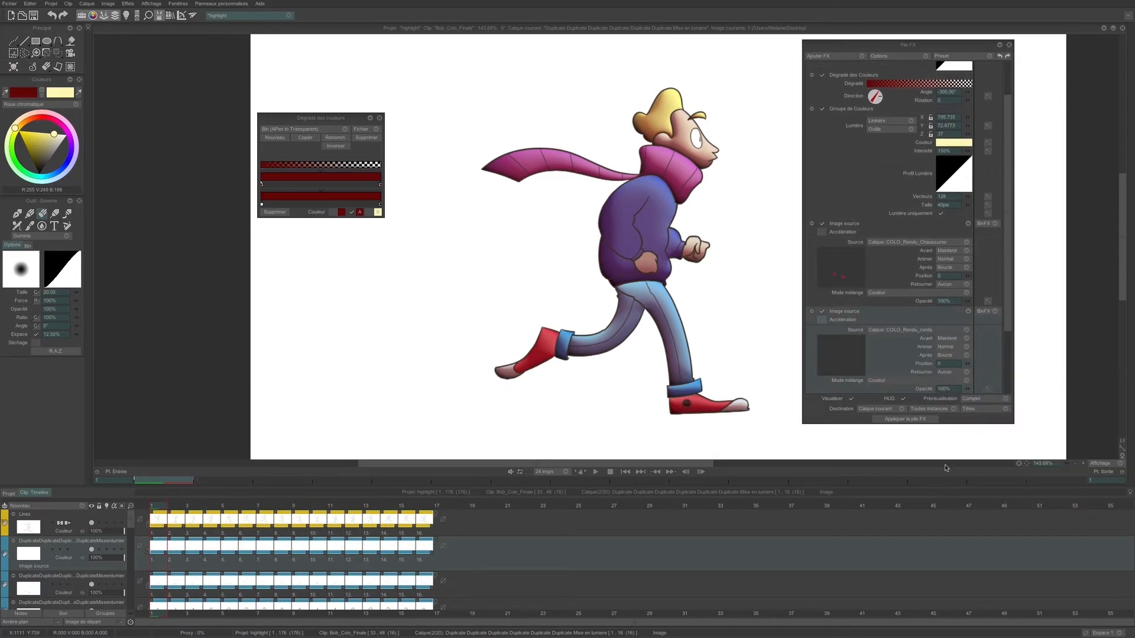
click(902, 419)
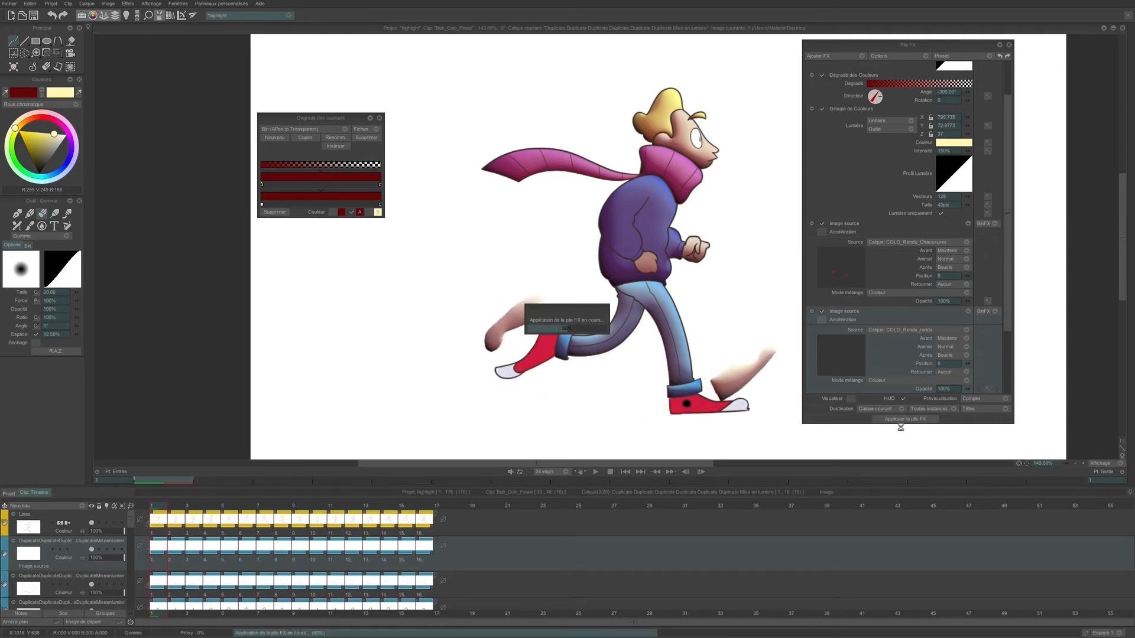
- Delete the second Image source effect and set the remaining one's Source to COLO_Rendu_Yeux
click(967, 311)
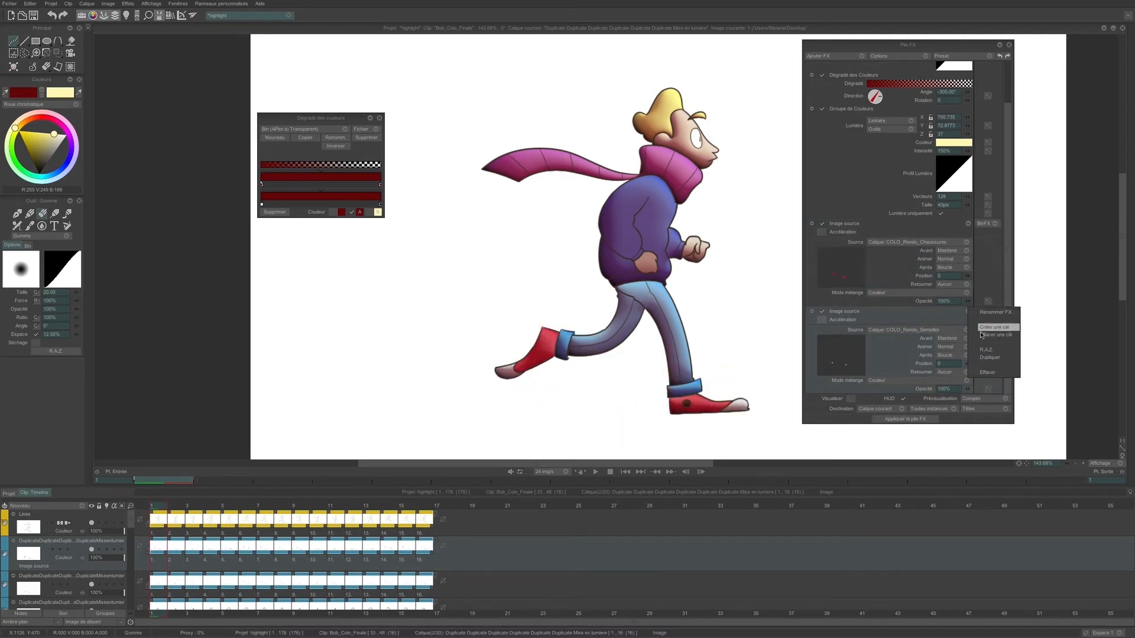
click(980, 373)
click(960, 292)
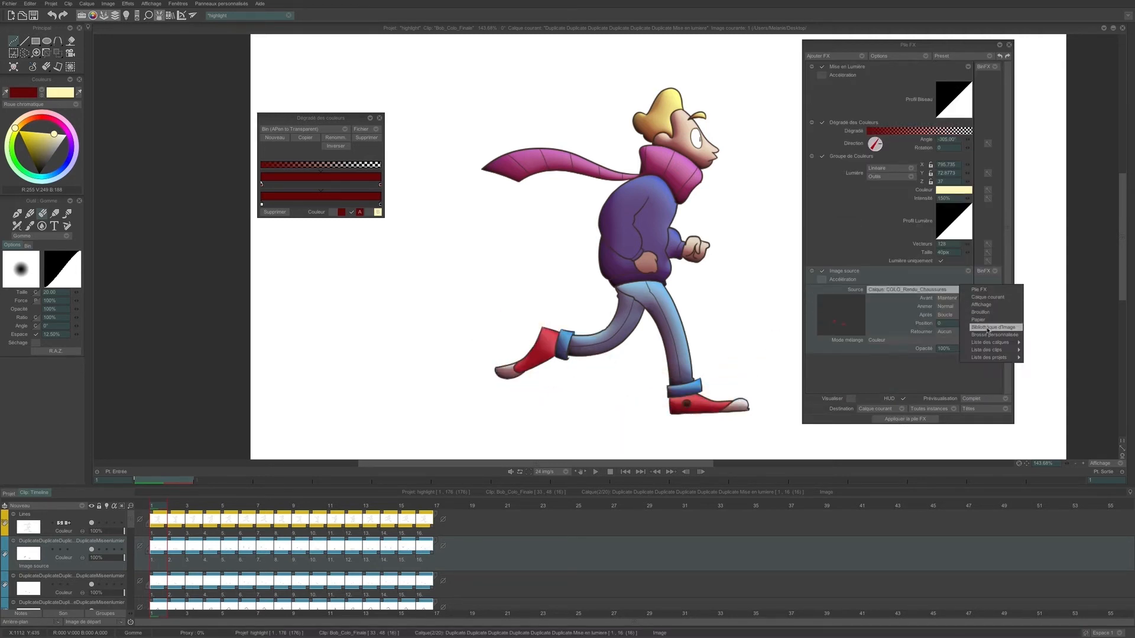
mouse_move(992, 342)
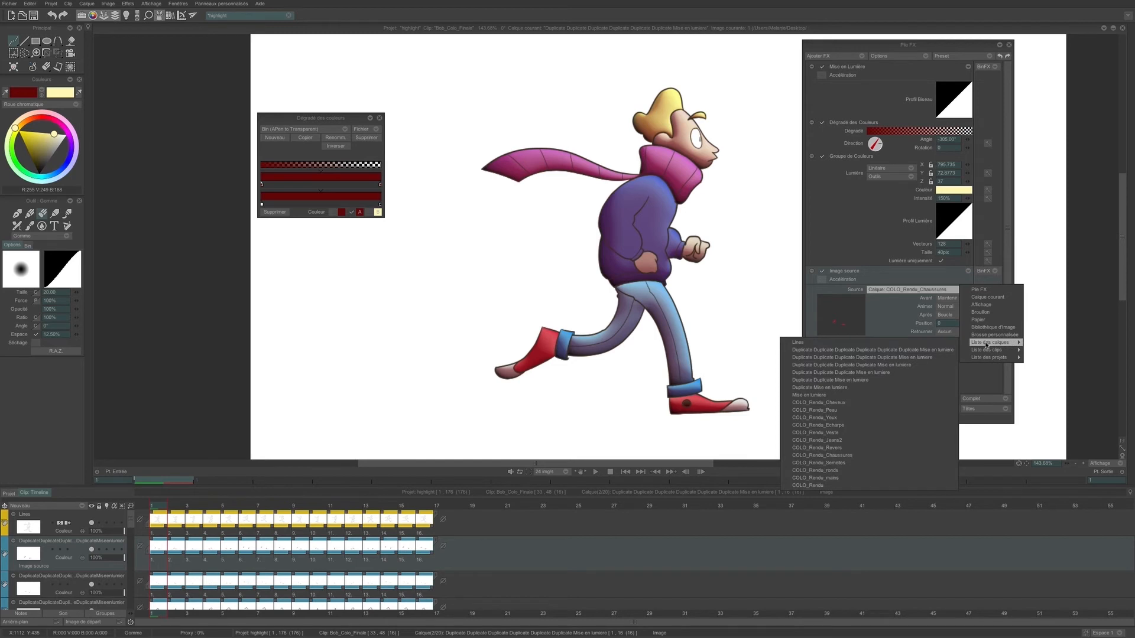
click(909, 419)
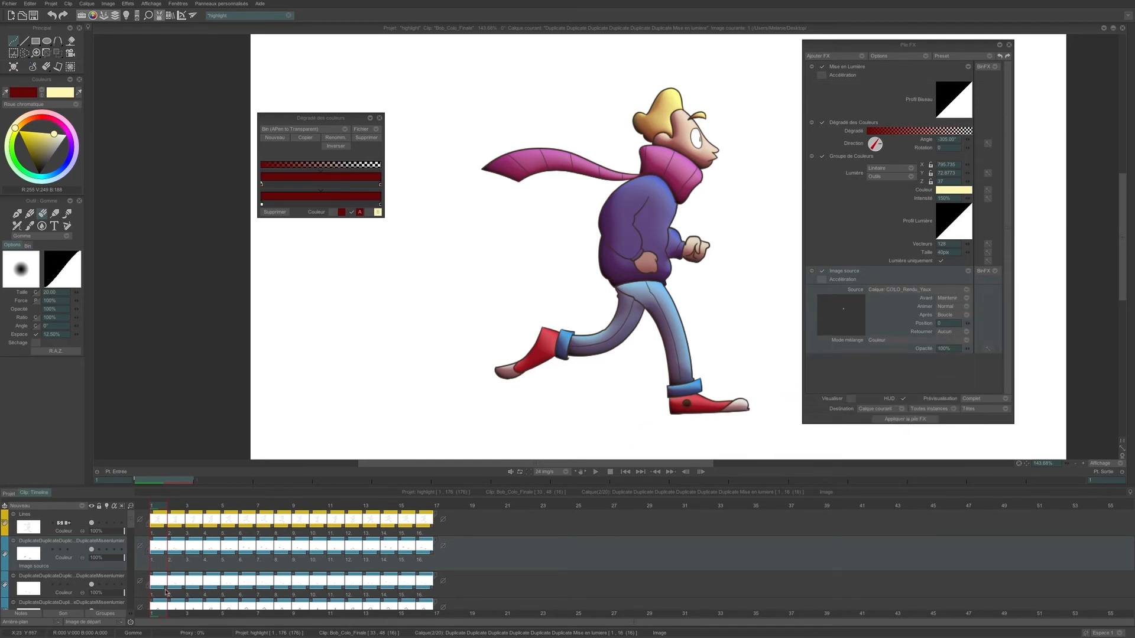
- Duplicate the light layer's structure for the eyes, increase the light's Z value and lighten its colour to a paler yellow
click(53, 507)
click(83, 535)
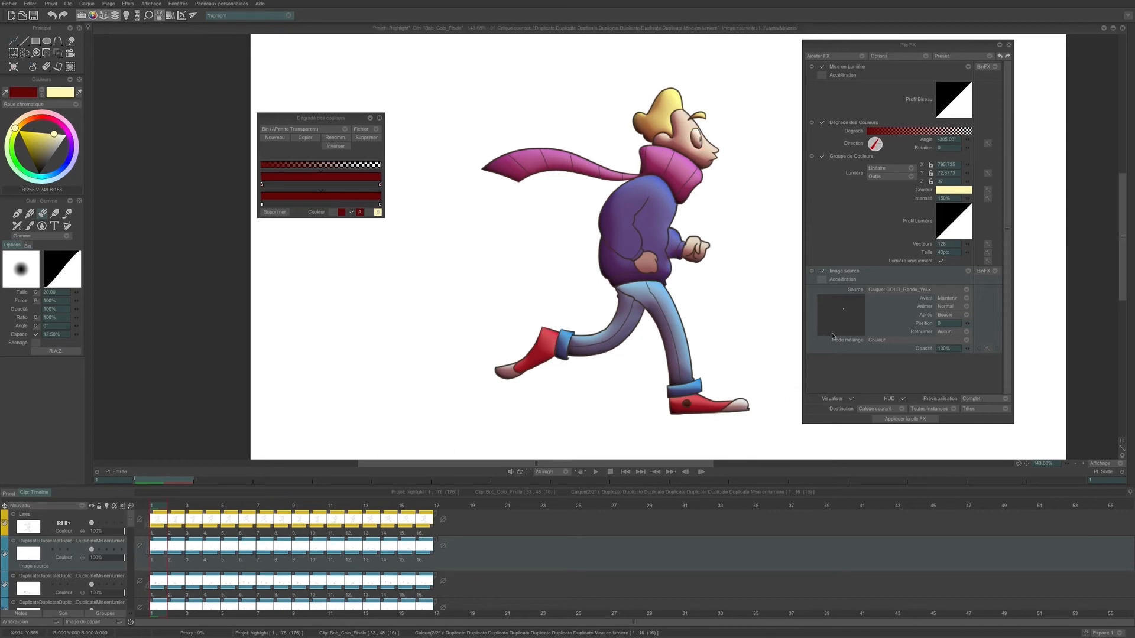
scroll(690, 124, up, 1)
scroll(690, 124, up, 5)
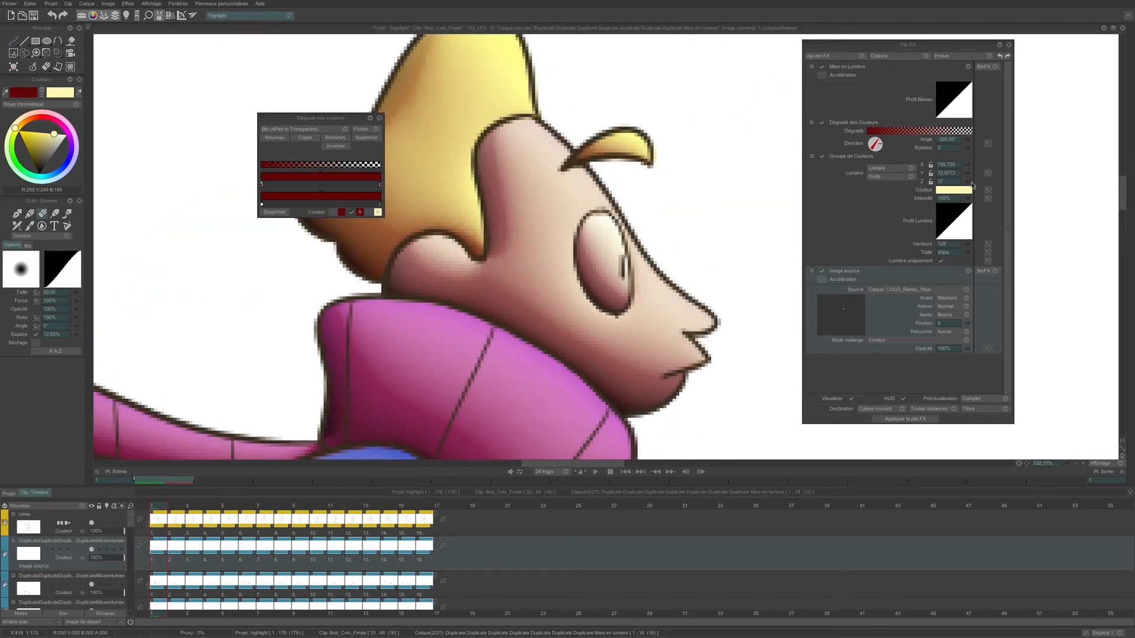
drag(973, 186, 987, 181)
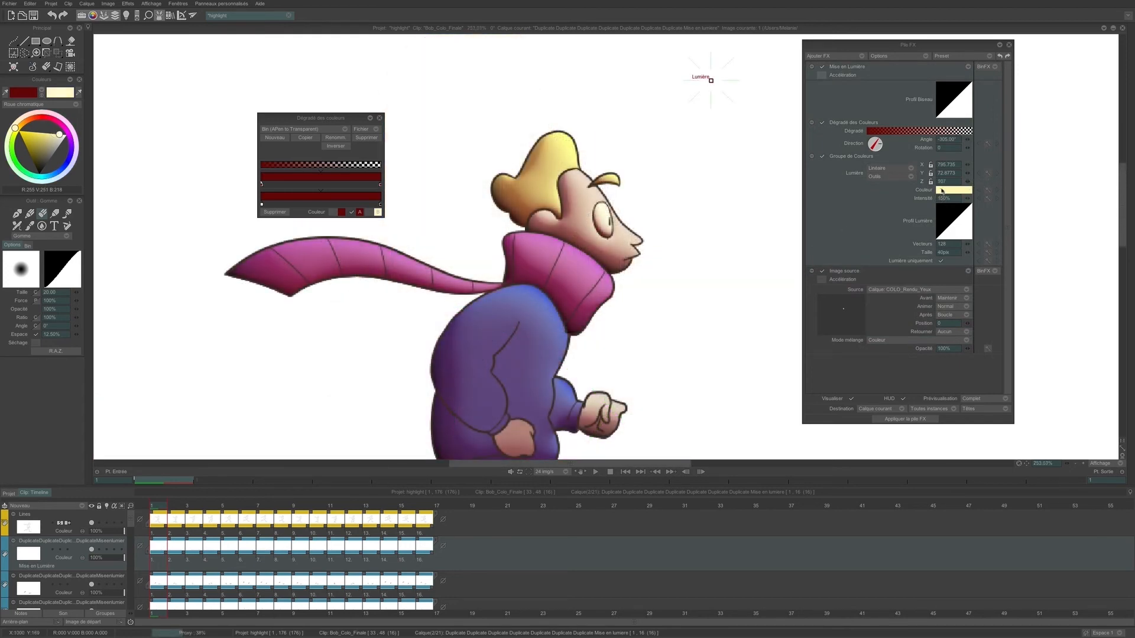
drag(440, 160, 69, 92)
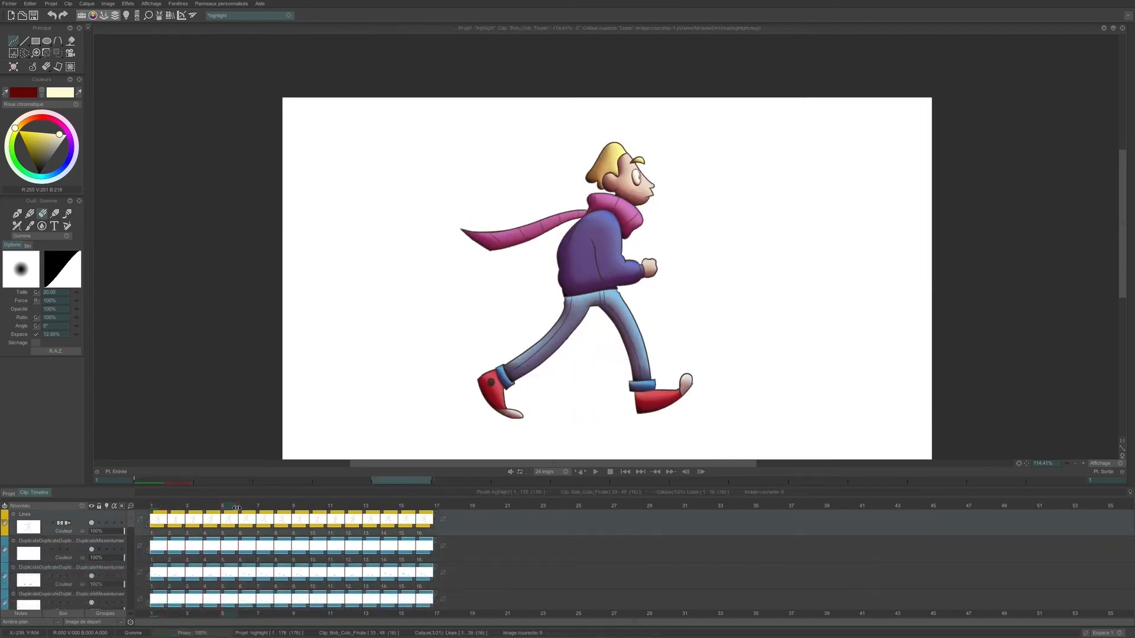
- Scrub through the timeline to review the fully shaded run cycle
mouse_move(236, 508)
mouse_down()
mouse_move(422, 514)
mouse_move(256, 514)
mouse_up()
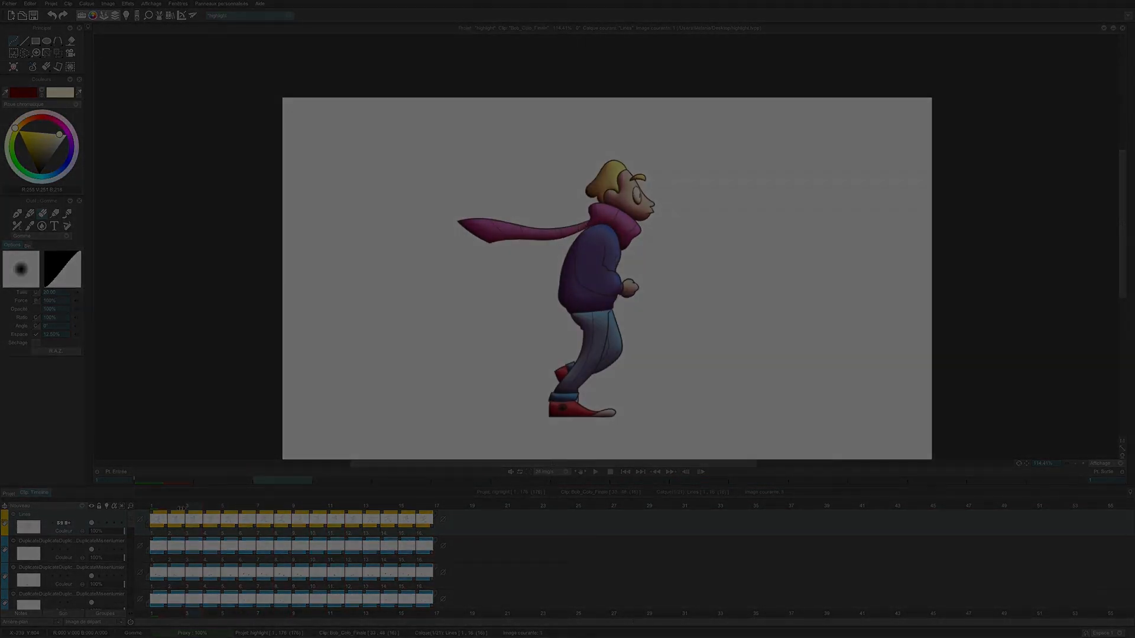